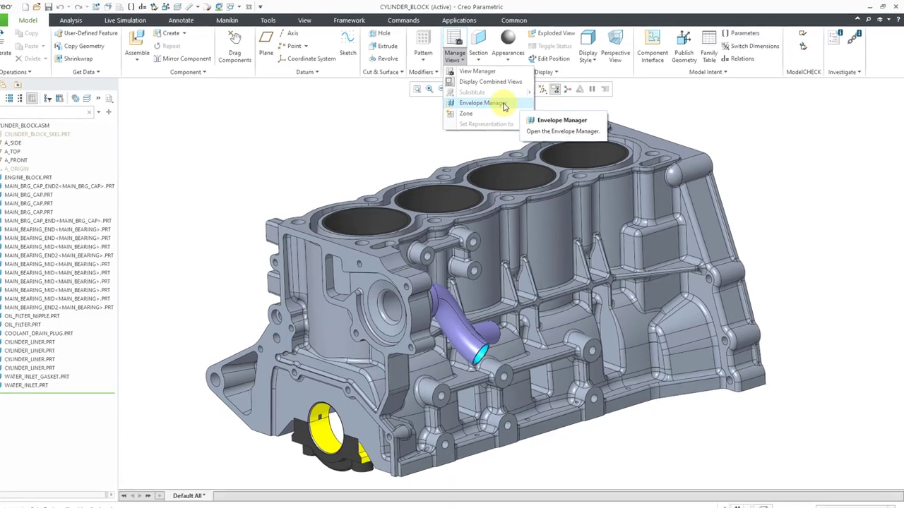
From the Envelope Manager, start a default envelope for CYLINDER_BLOCK.ASM, proposing ENVLP001 with part PRT0001.
click(514, 104)
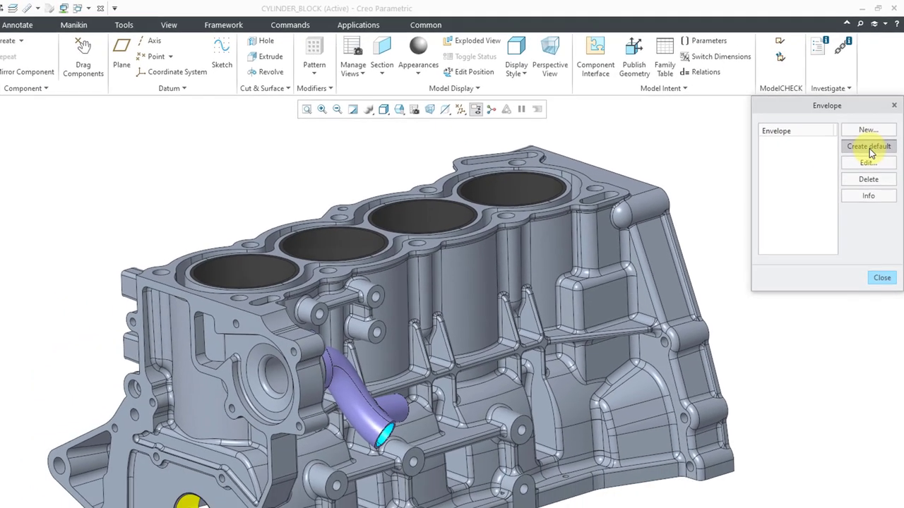
click(866, 168)
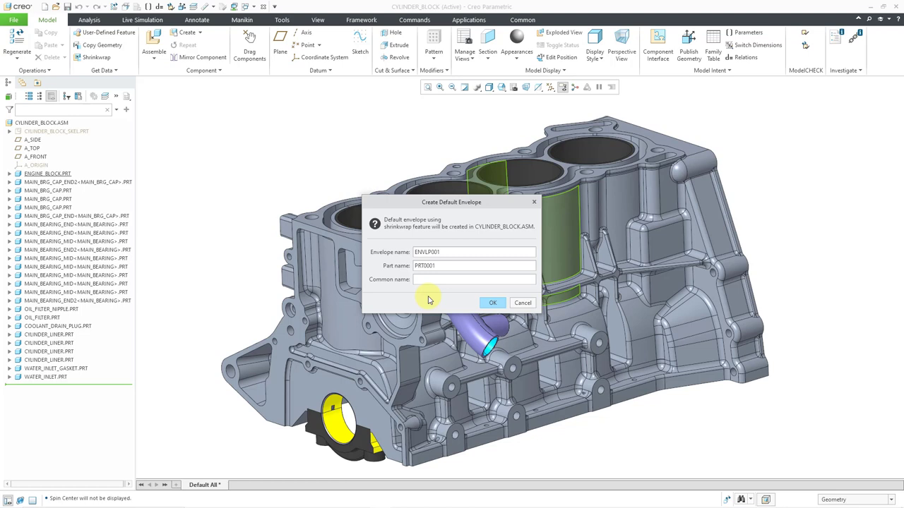
Accept the ENVLP001/PRT0001 names, the template creation option and the subset notice to open Shrinkwrap.
click(492, 304)
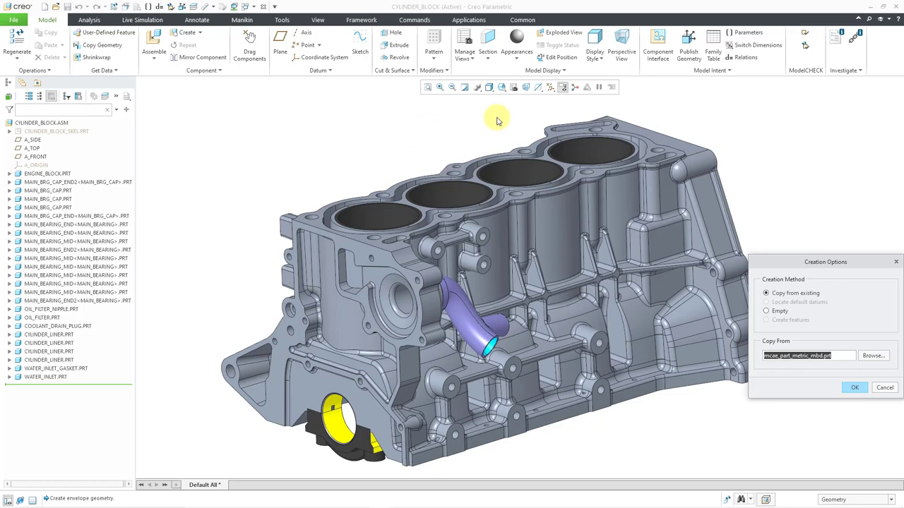
click(854, 388)
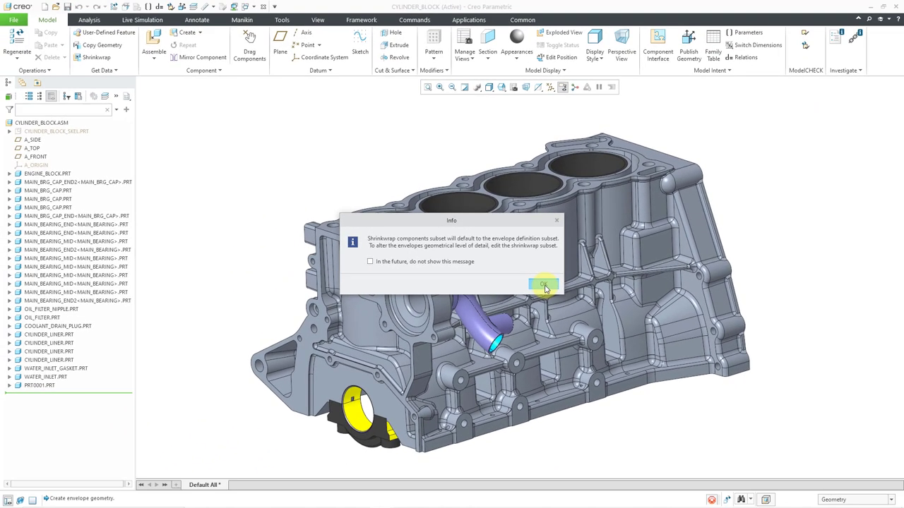
click(614, 307)
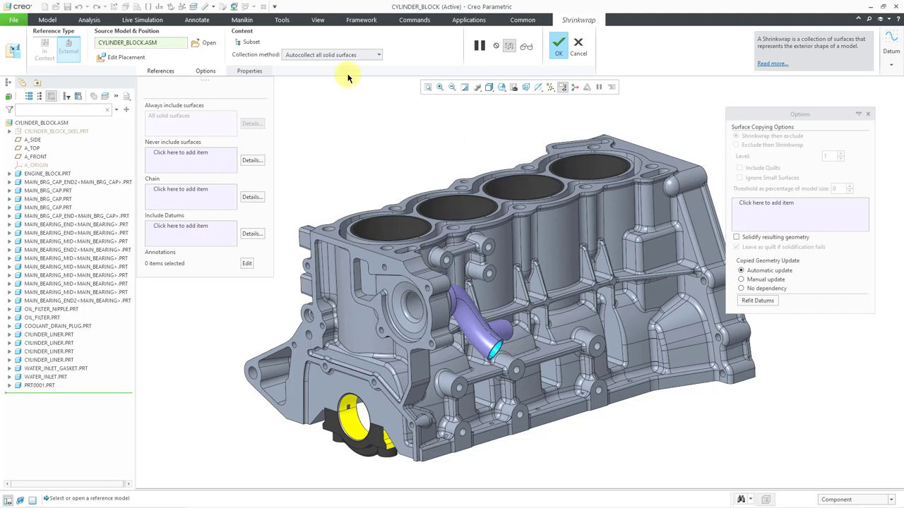
Set the shrinkwrap collection method to Outer shell, leave the component subset unchanged, and finish.
click(330, 56)
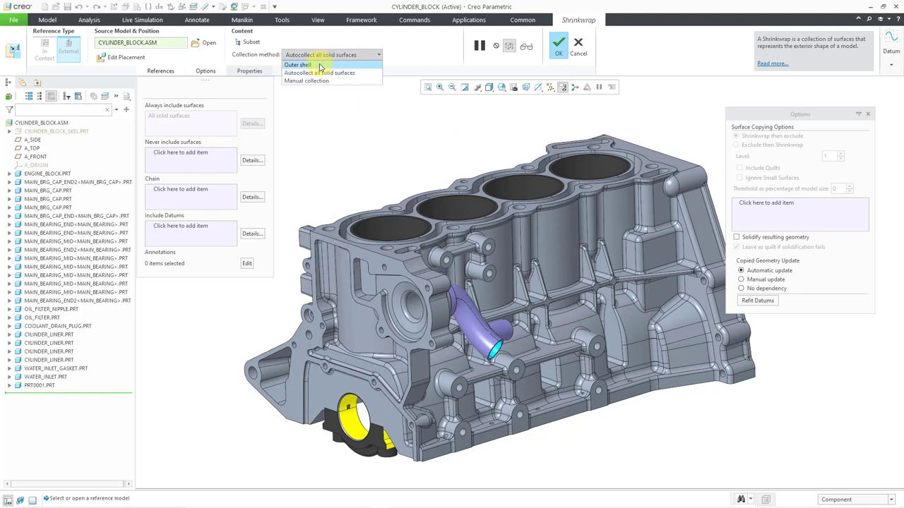
click(318, 65)
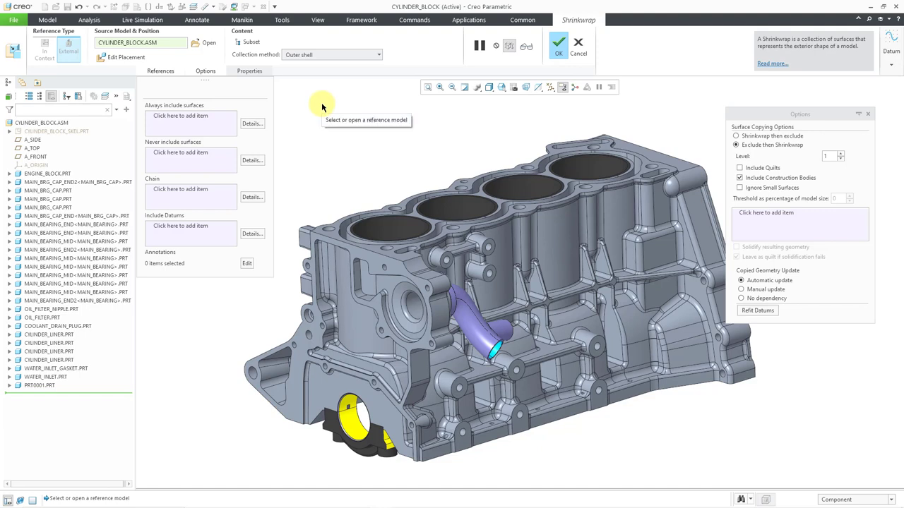
click(254, 47)
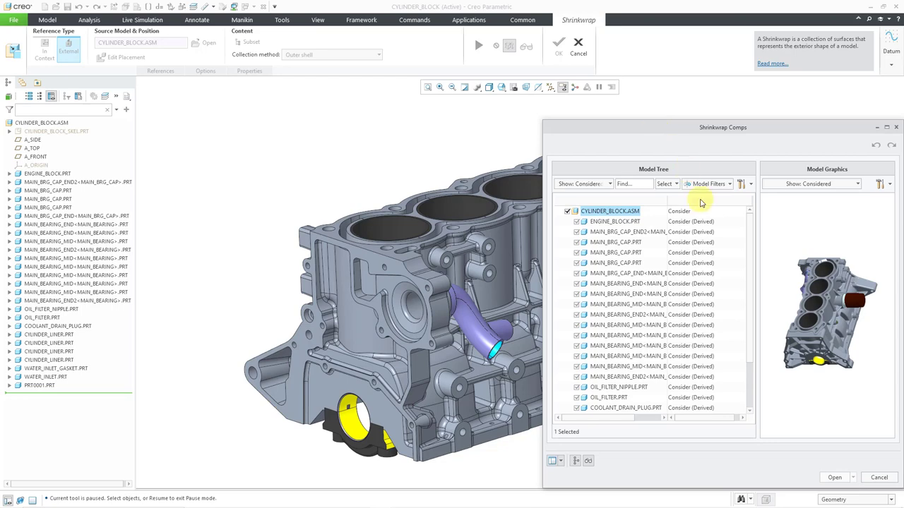
click(879, 478)
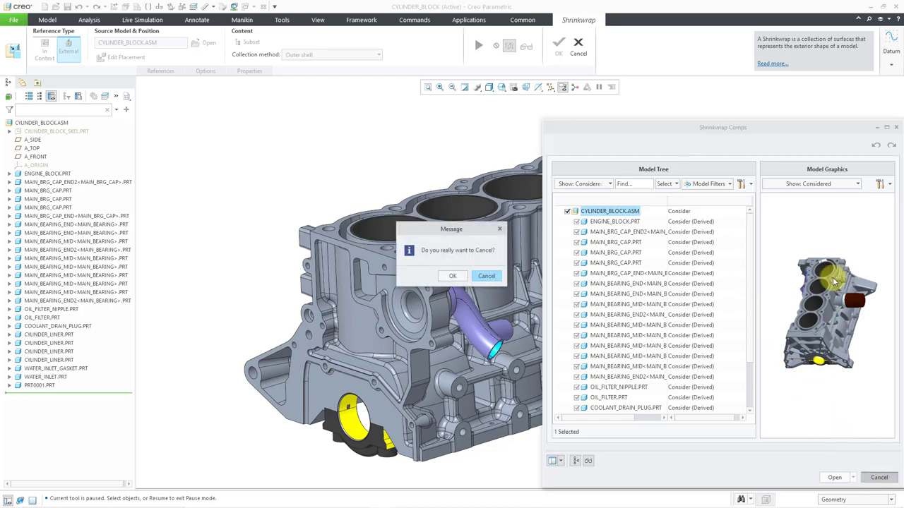
click(454, 277)
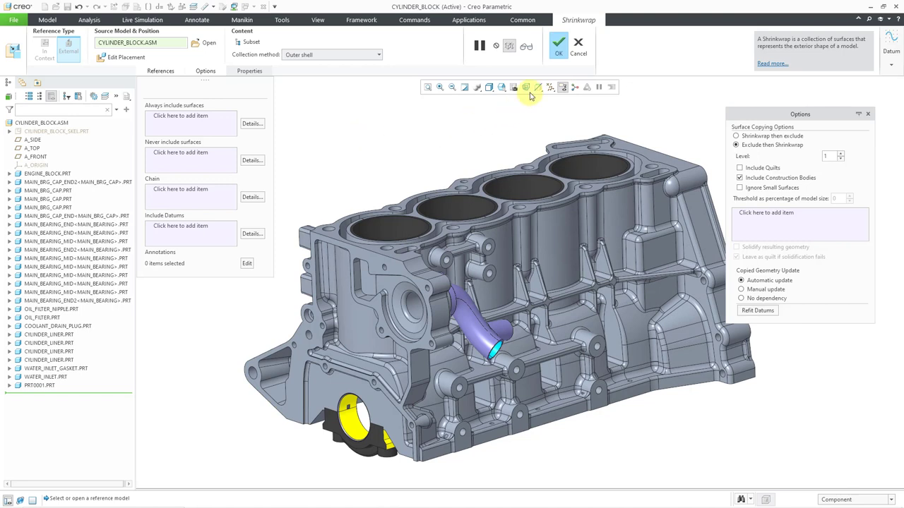
click(558, 48)
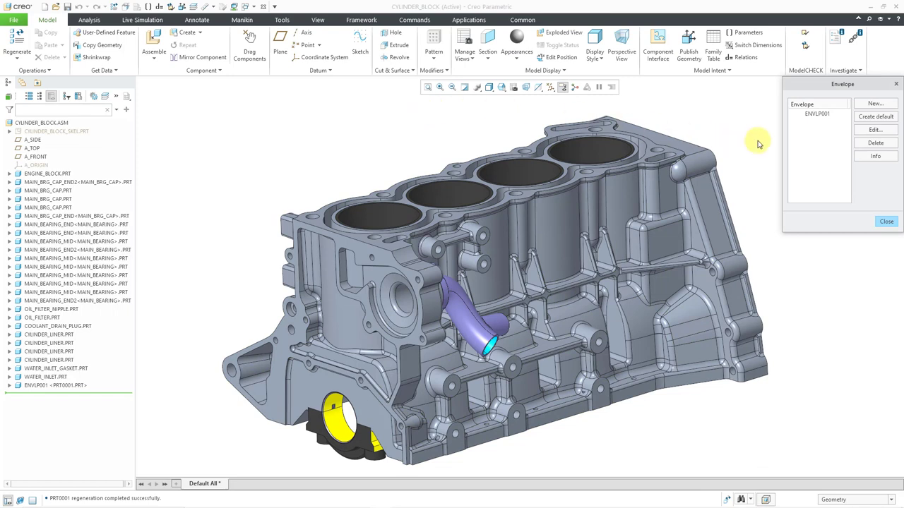
Select ENVLP001 in the envelope manager and its ENVLP001 <PRT0001.PRT> part in the model tree.
click(816, 117)
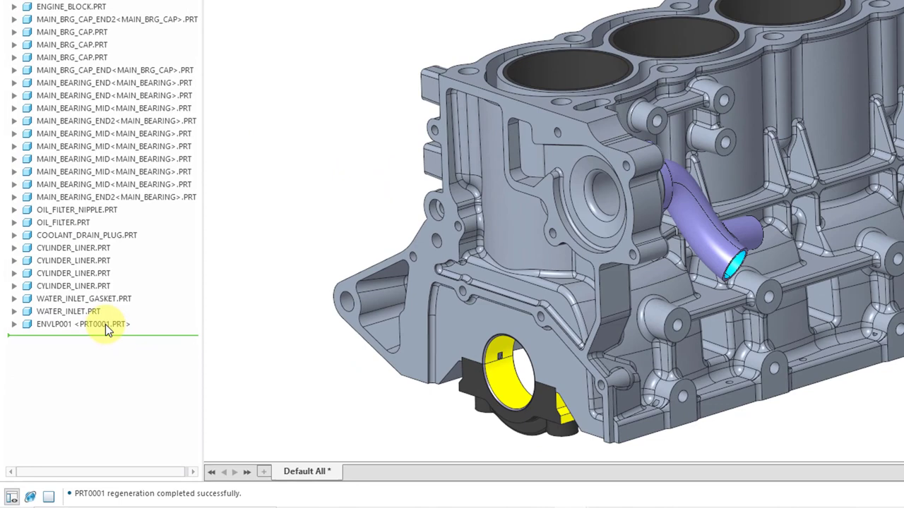
click(105, 324)
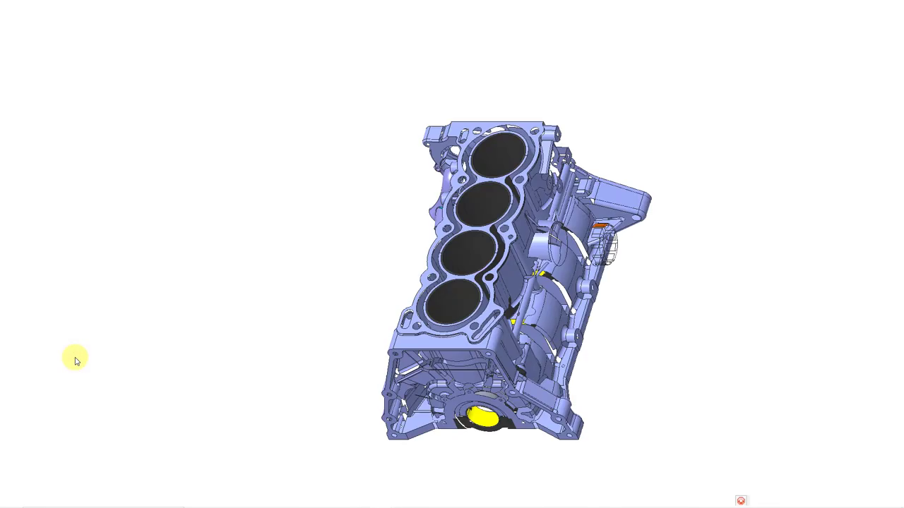
Orbit and zoom around the PRT0001 shrinkwrap geometry, then switch back to CYLINDER_BLOCK.ASM.
mouse_move(448, 299)
middle_down()
mouse_move(448, 283)
mouse_move(417, 244)
mouse_move(405, 285)
middle_up()
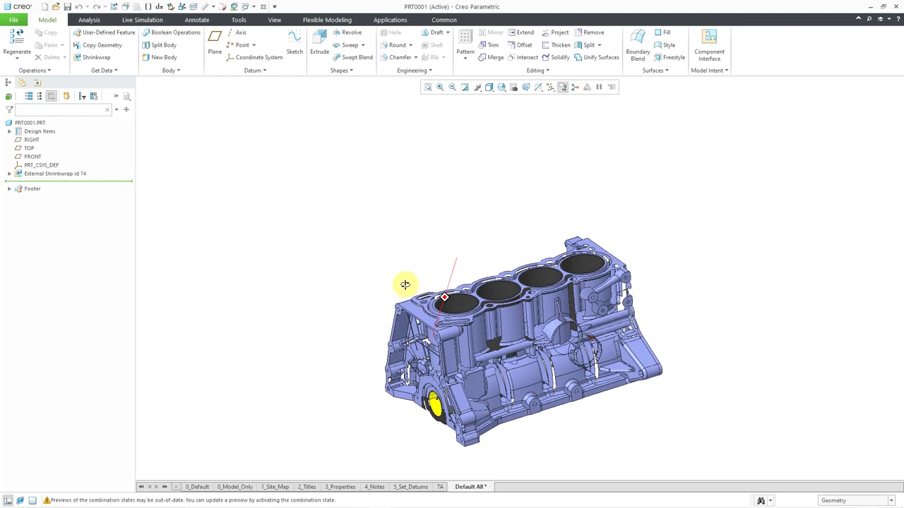
scroll(538, 384, up, 2)
scroll(534, 454, up, 2)
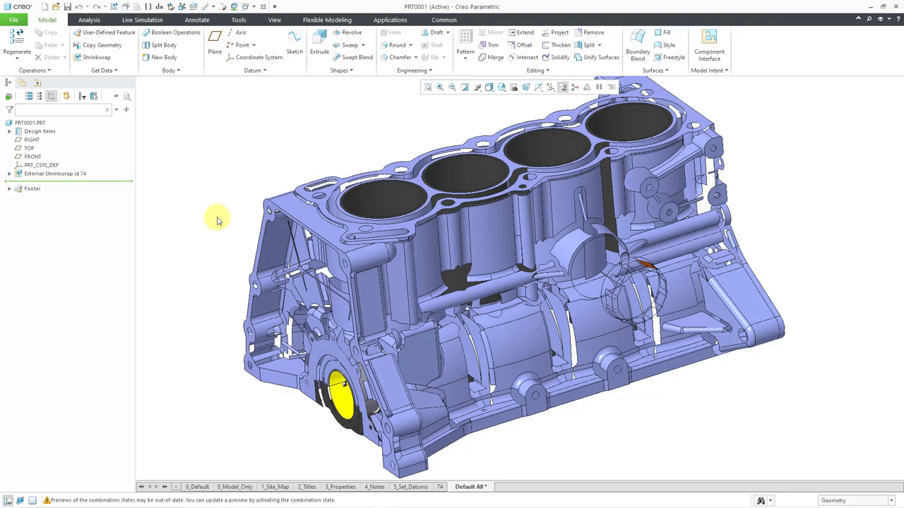
click(264, 7)
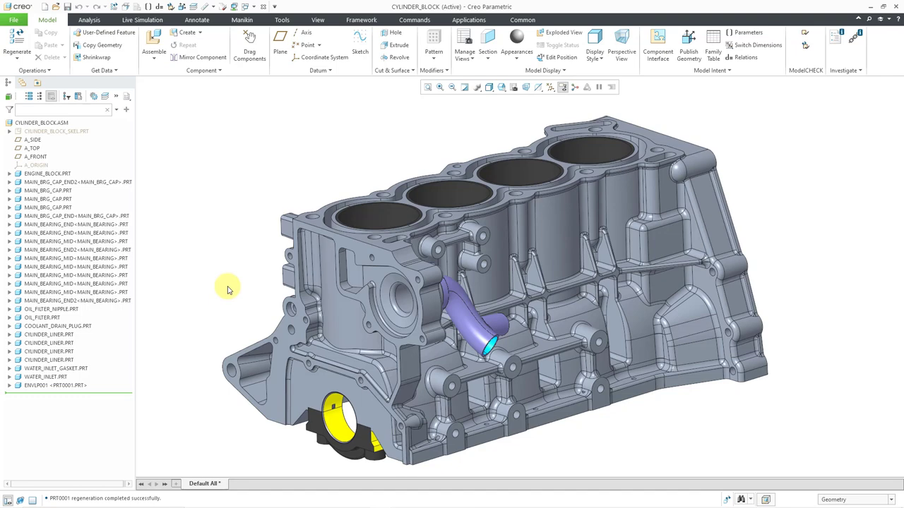
In ENGINE_BODY.ASM, set CYLINDER_BLOCK.ASM's representation to the ENVLP001 default envelope.
click(248, 9)
click(279, 29)
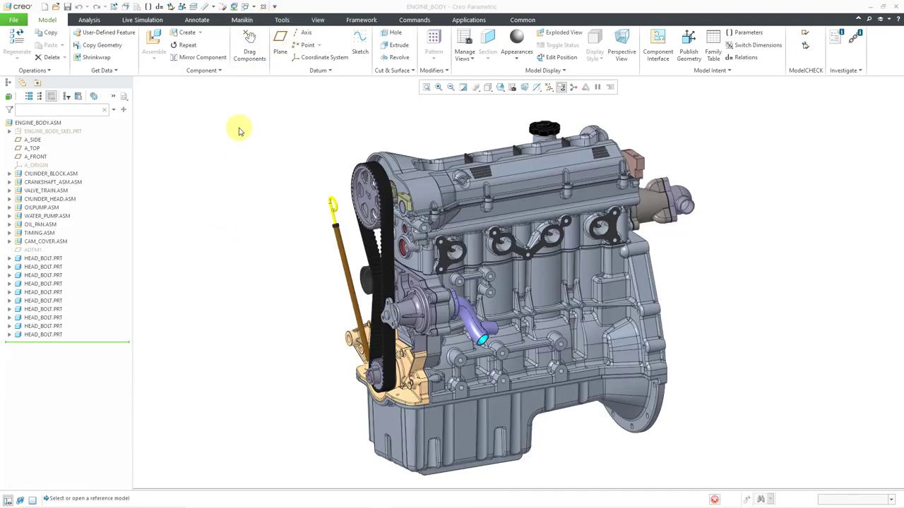
click(64, 174)
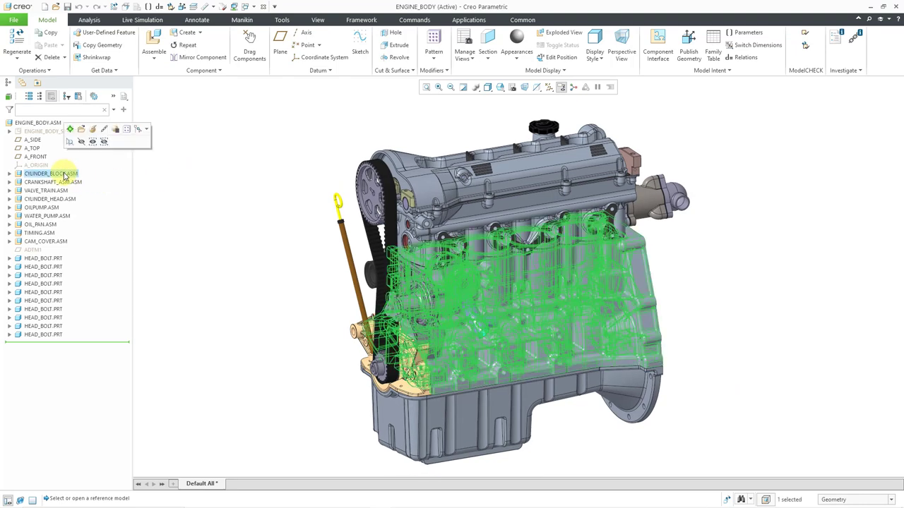
right_click(65, 175)
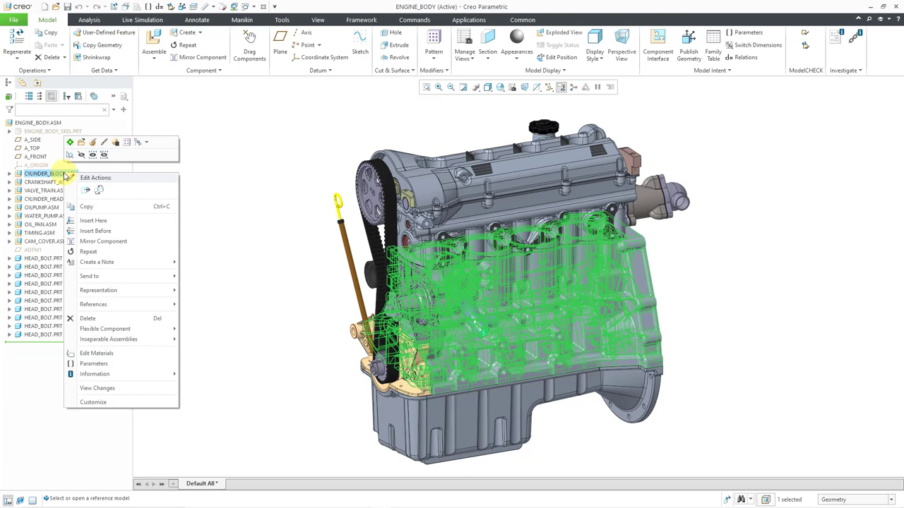
mouse_move(135, 289)
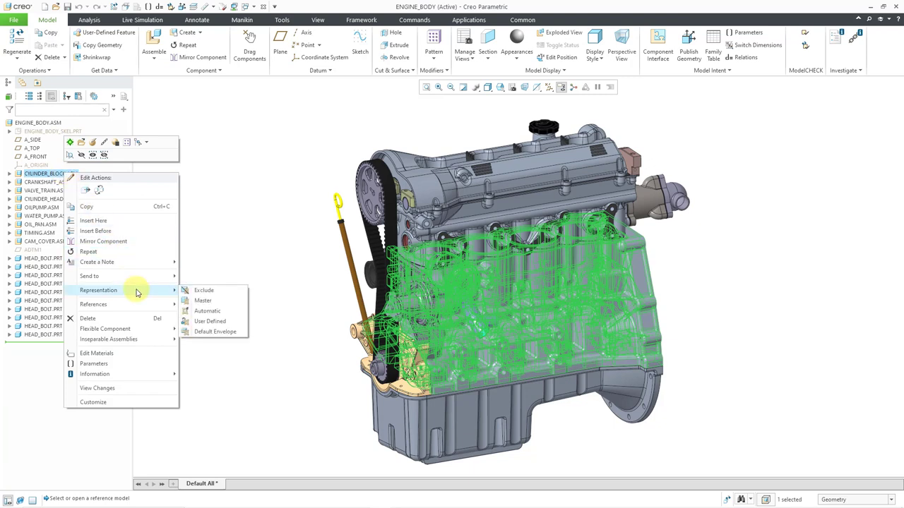
click(229, 337)
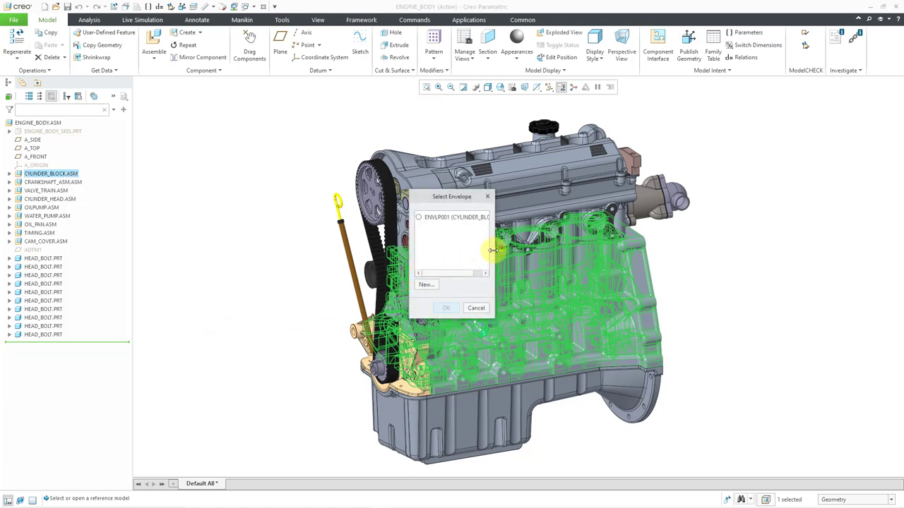
drag(495, 251, 519, 249)
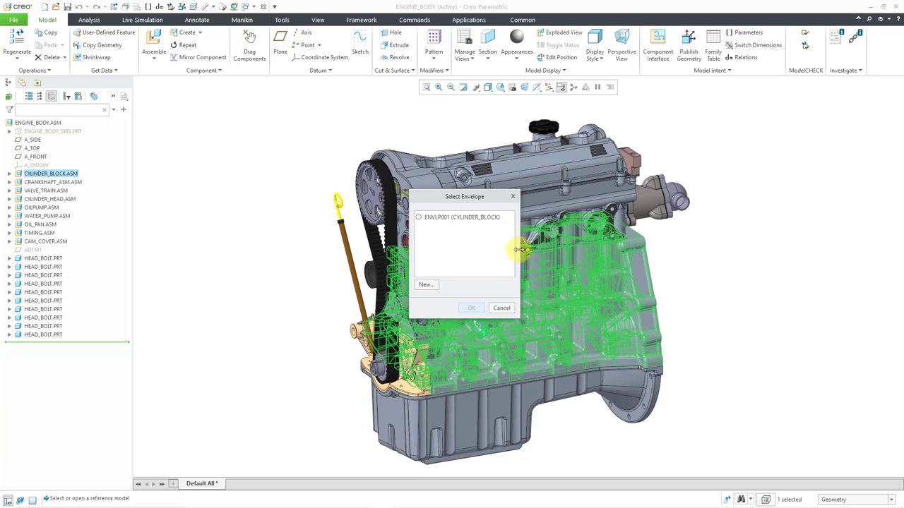
click(419, 219)
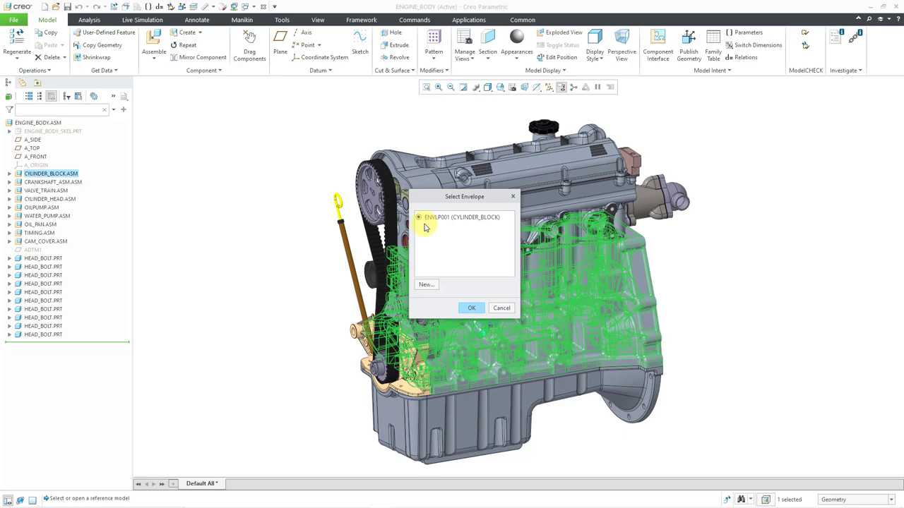
click(472, 309)
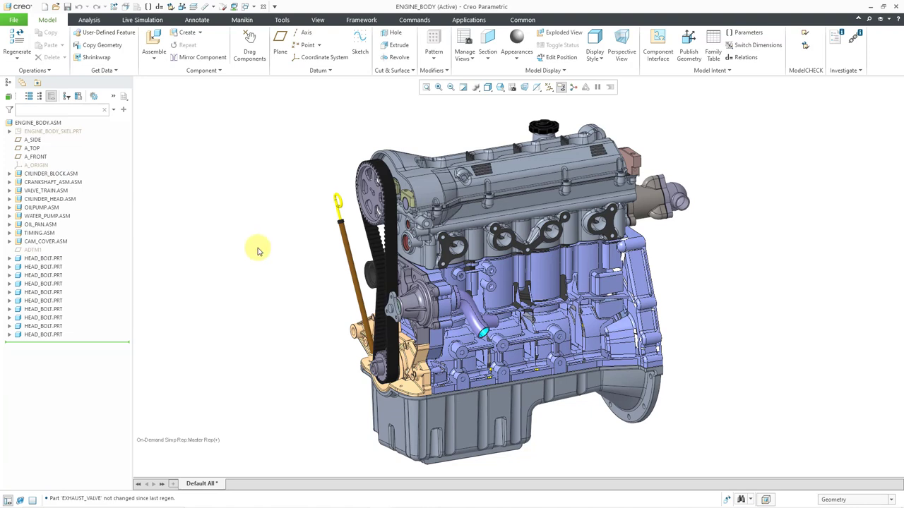
click(78, 96)
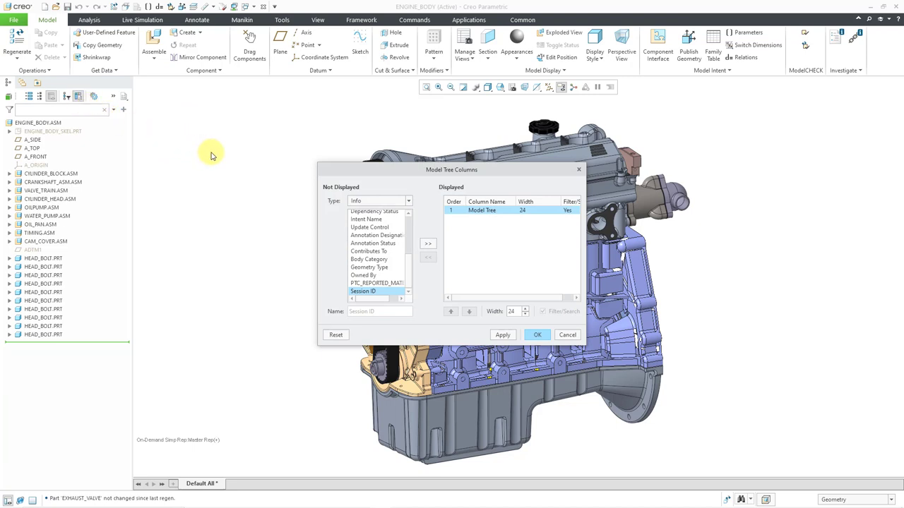
click(374, 202)
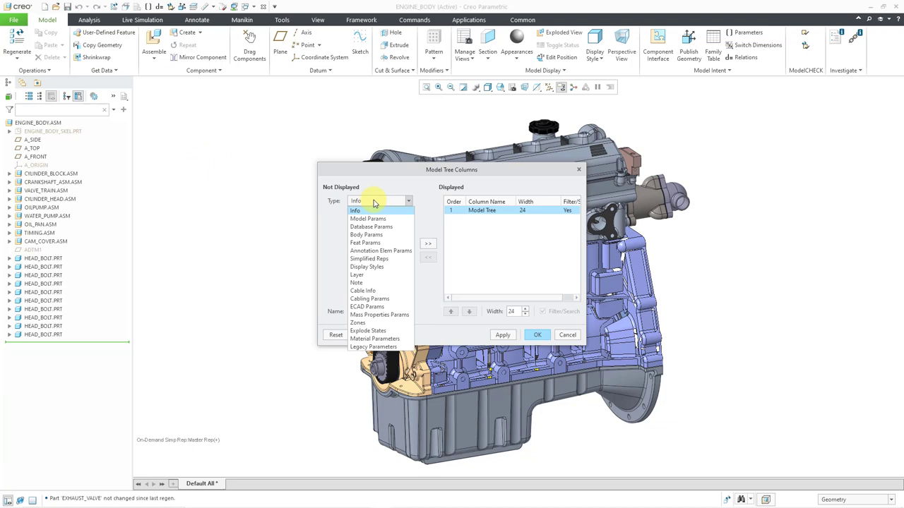
click(375, 259)
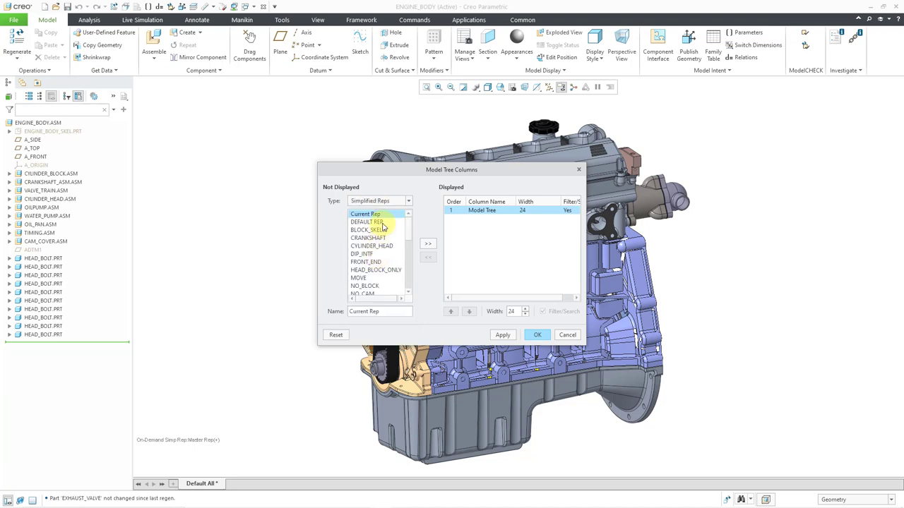
click(428, 244)
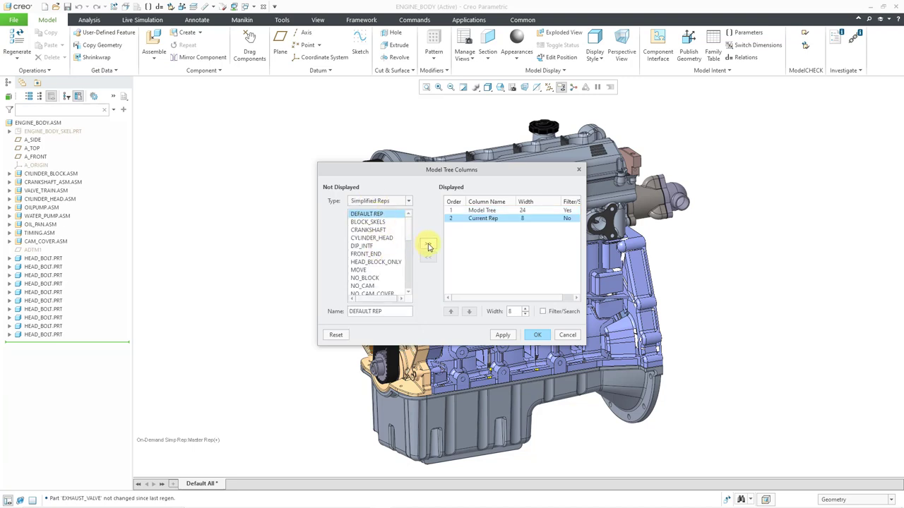
click(536, 335)
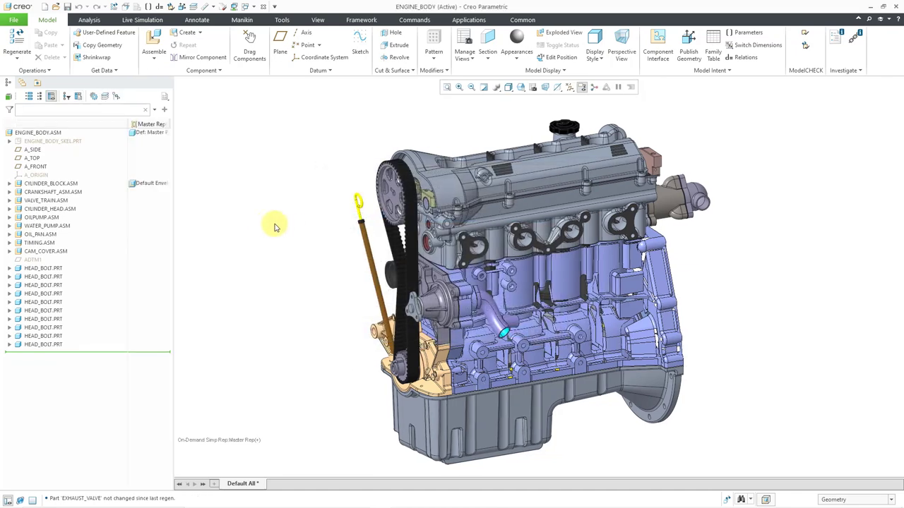
drag(129, 122, 166, 123)
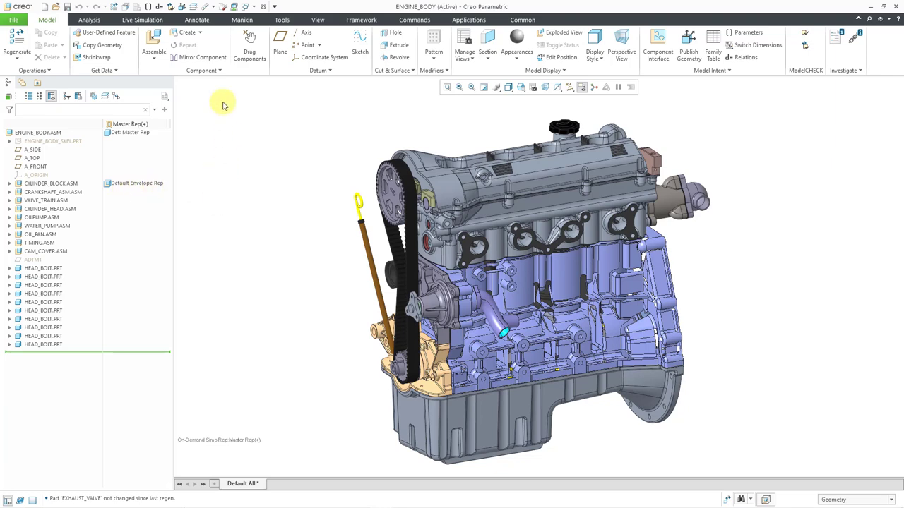
In the CYLINDER_BLOCK.ASM window, open the Envelope Manager and start a new envelope definition.
click(251, 6)
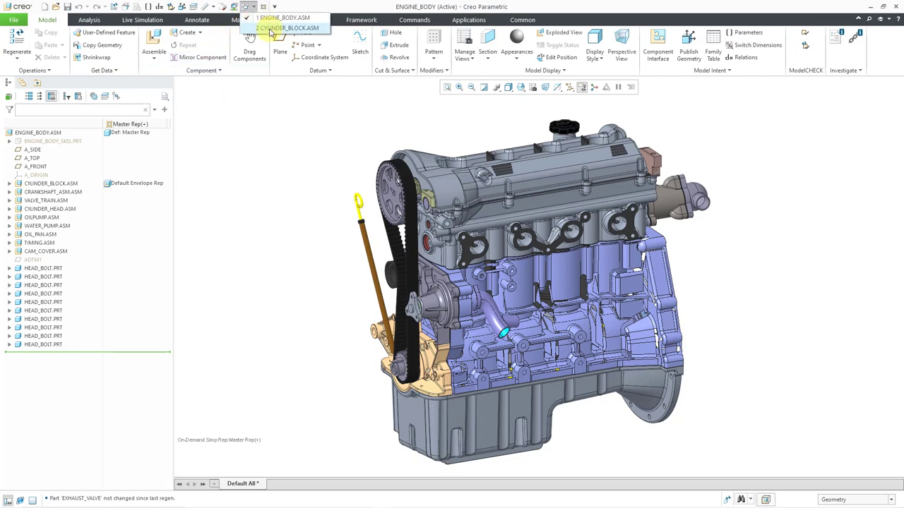
click(286, 28)
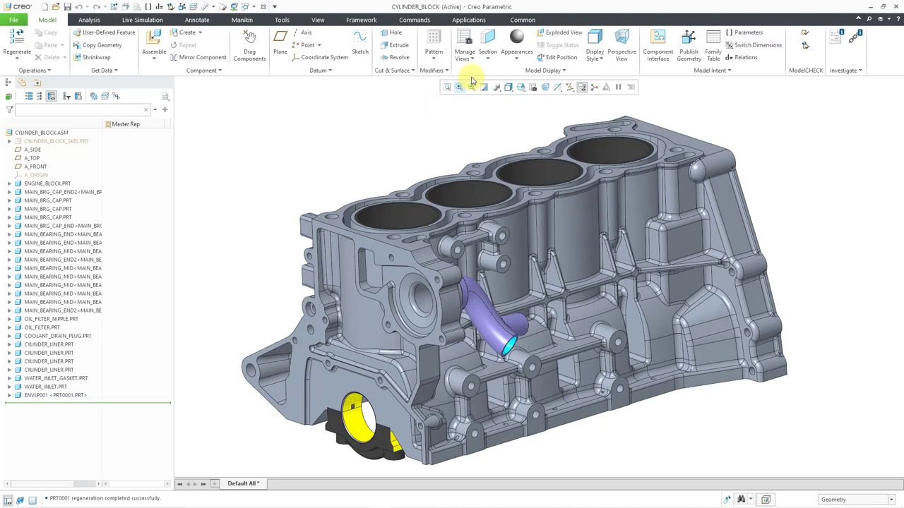
click(473, 62)
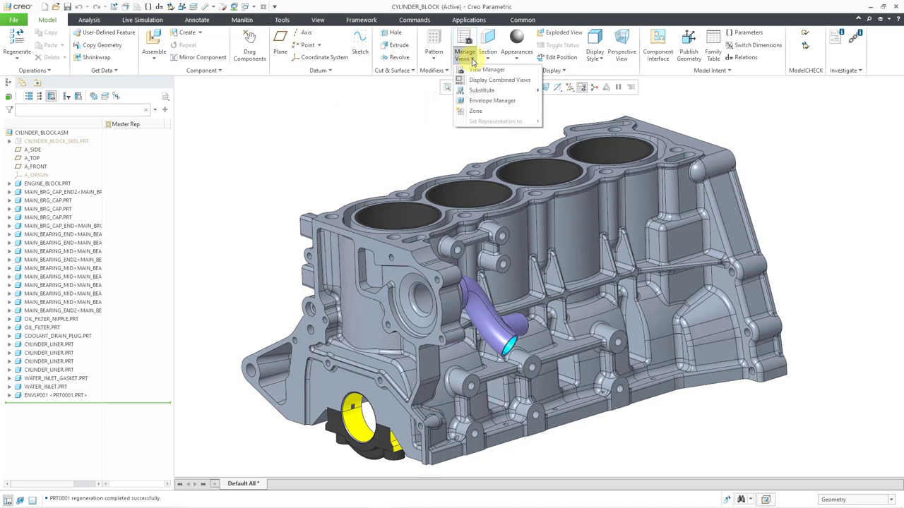
click(493, 103)
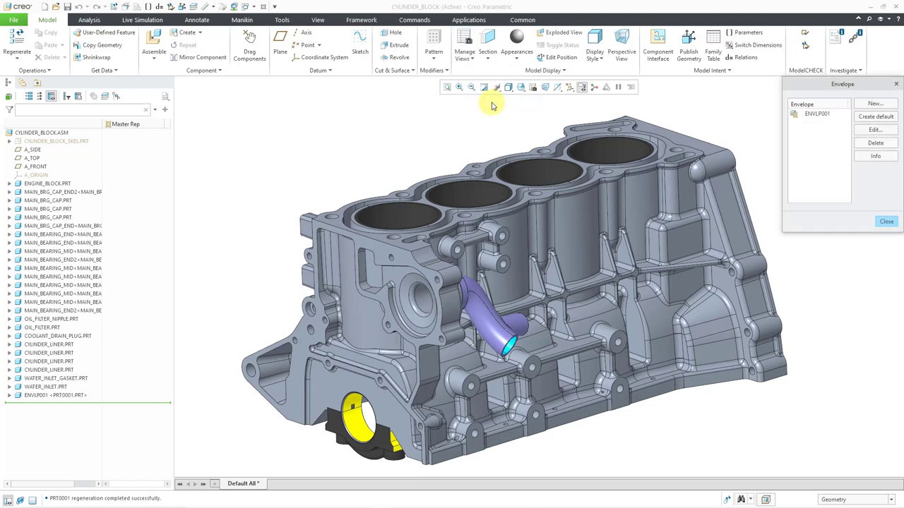
click(876, 105)
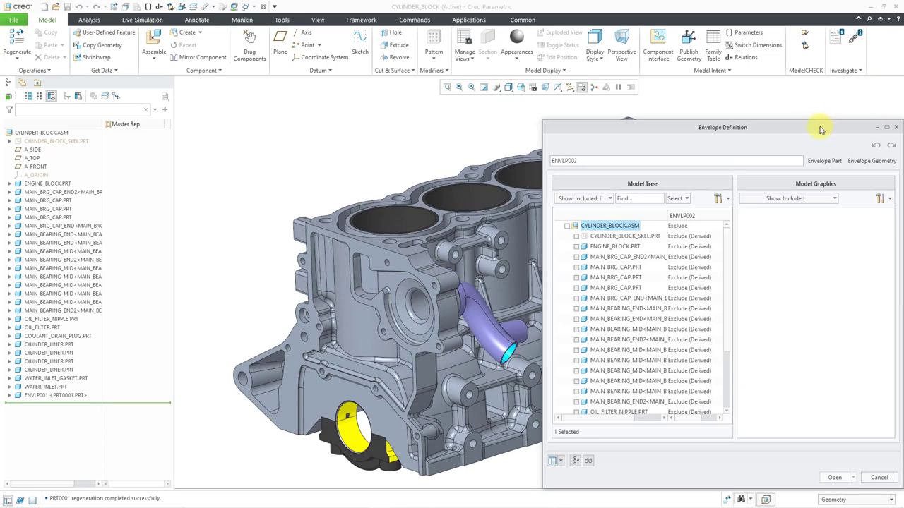
Widen the envelope definition window and set the assembly's components to Include.
drag(810, 128, 523, 114)
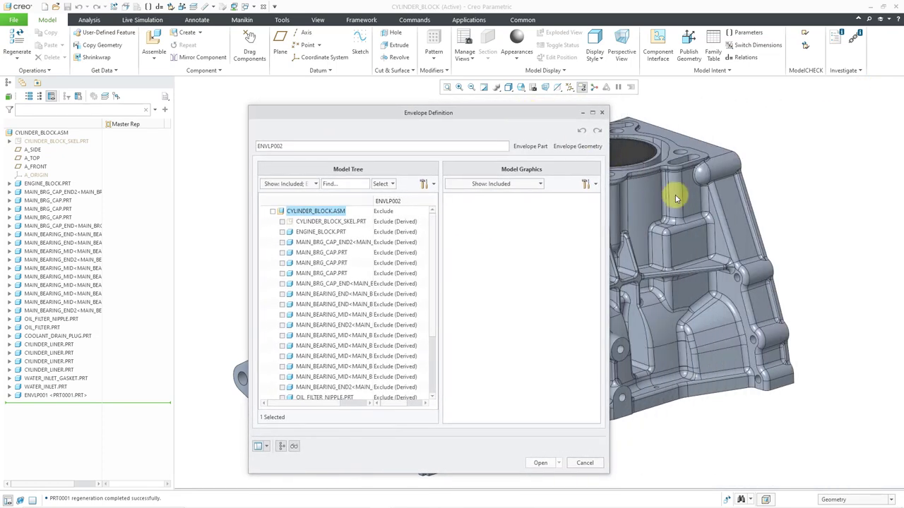
drag(608, 208, 810, 199)
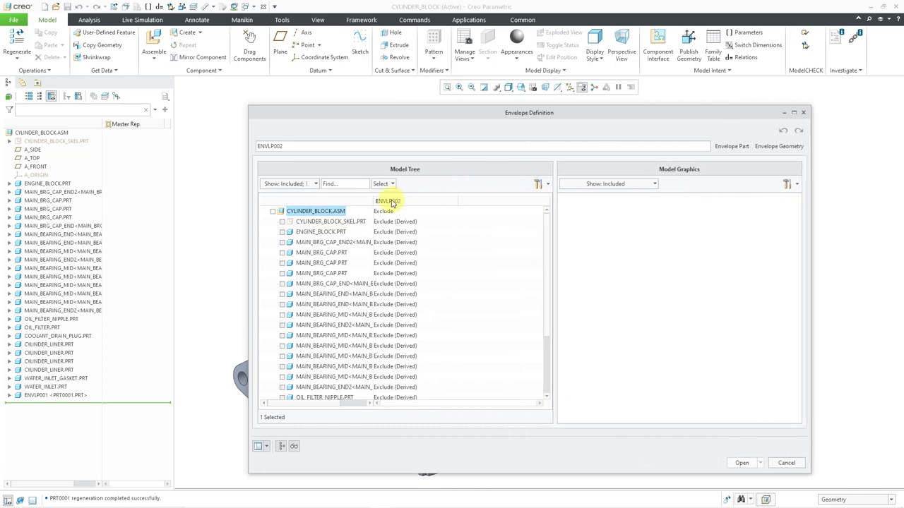
drag(373, 201, 428, 201)
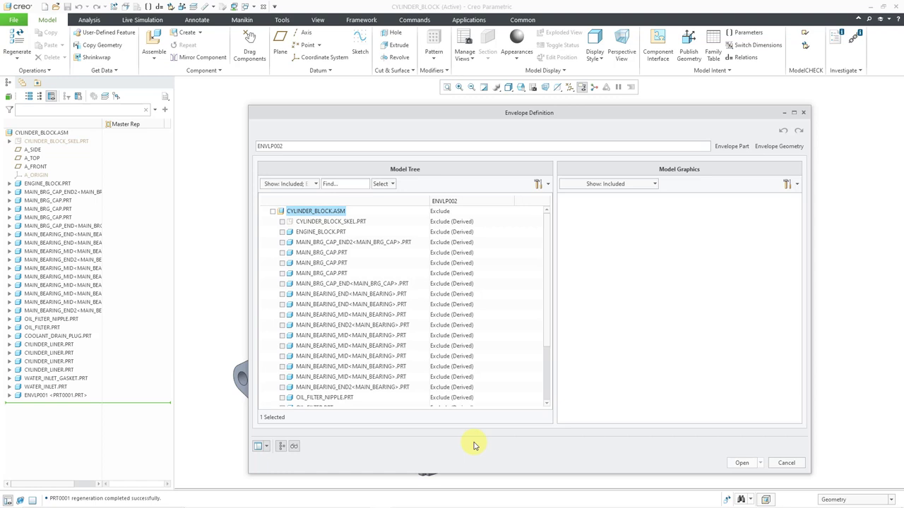
click(457, 211)
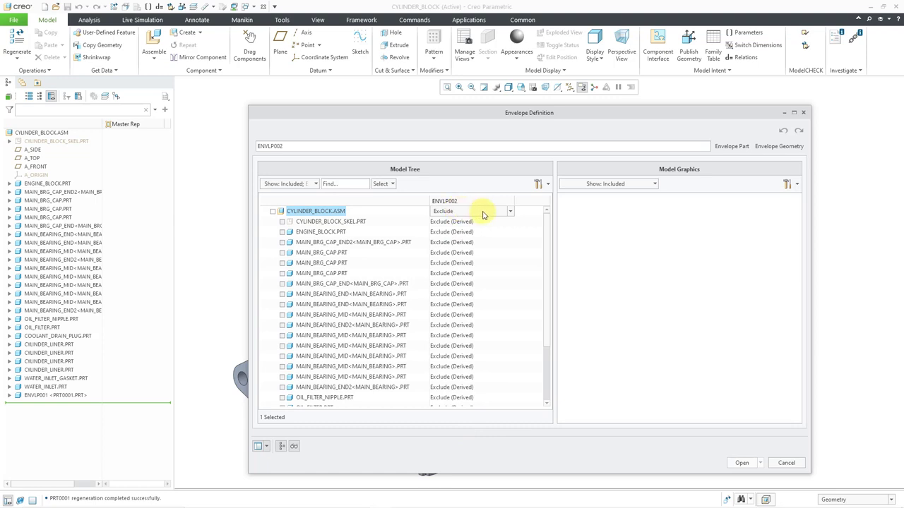
click(508, 214)
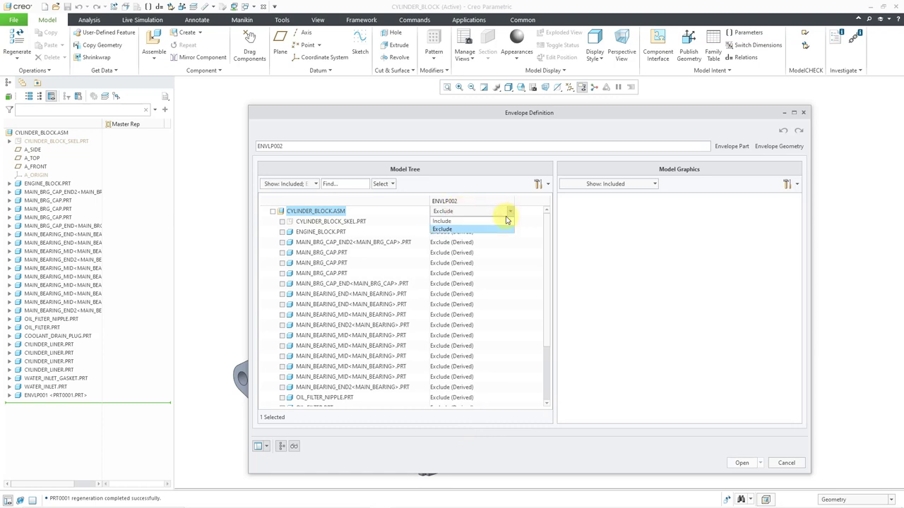
click(499, 224)
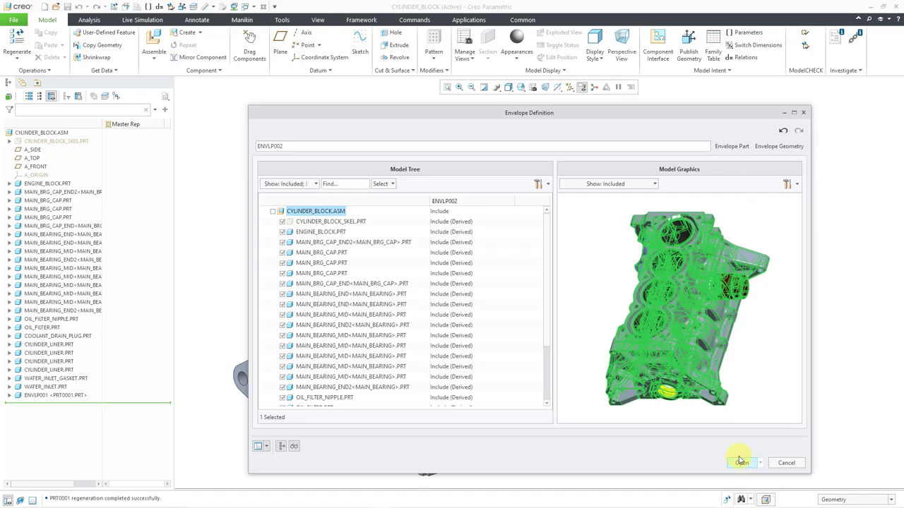
click(730, 149)
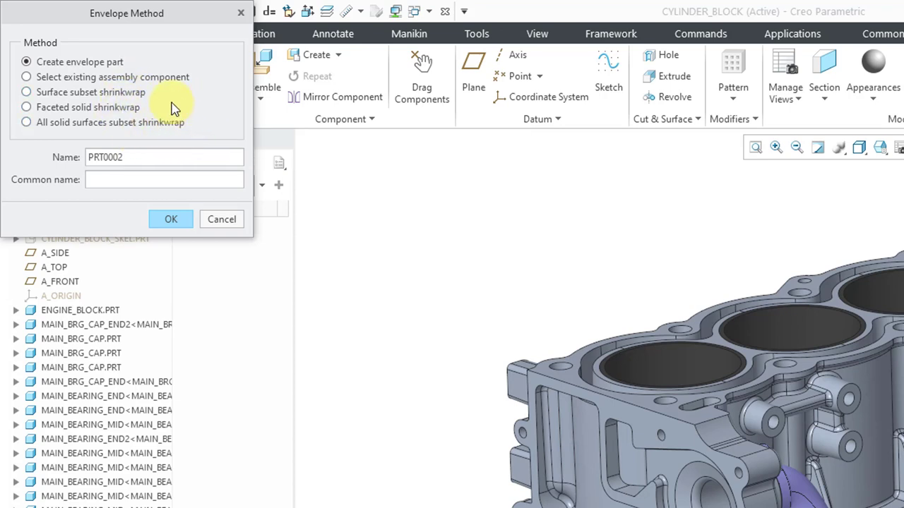
Choose the existing assembly component ENGINE_BLOCK.PRT as the envelope part.
click(65, 78)
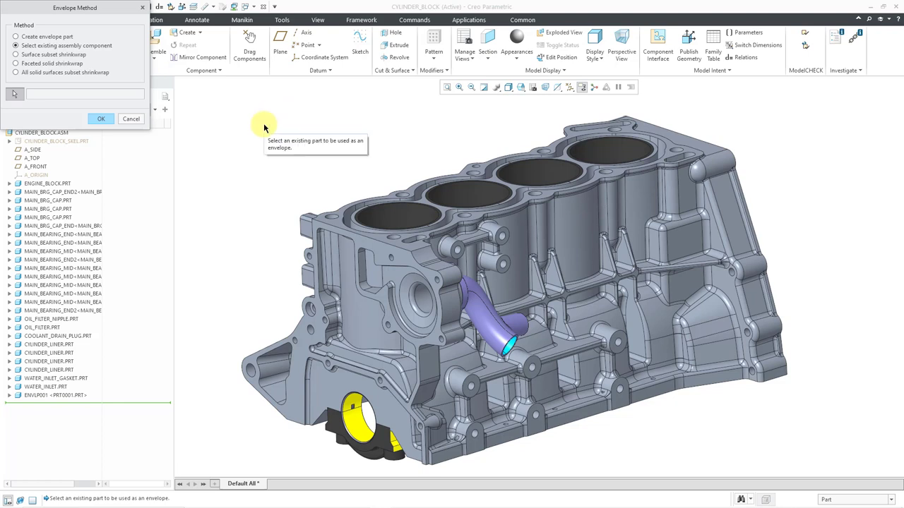
click(49, 183)
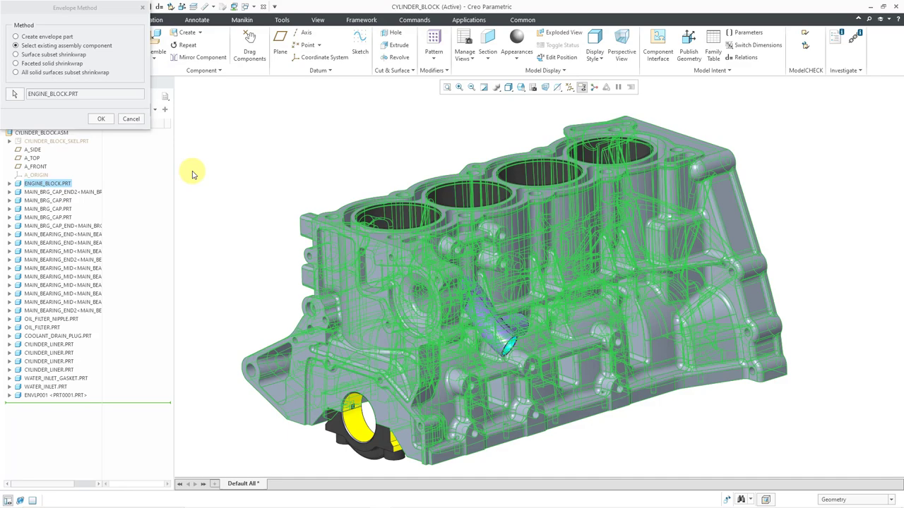
Abandon the ENGINE_BLOCK.PRT envelope definition without hiding the part, and restart a new envelope.
click(102, 121)
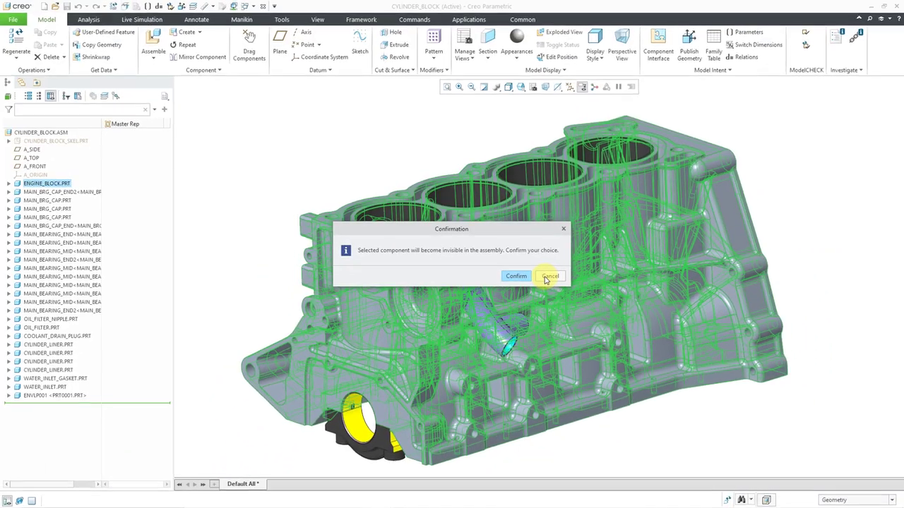
click(620, 301)
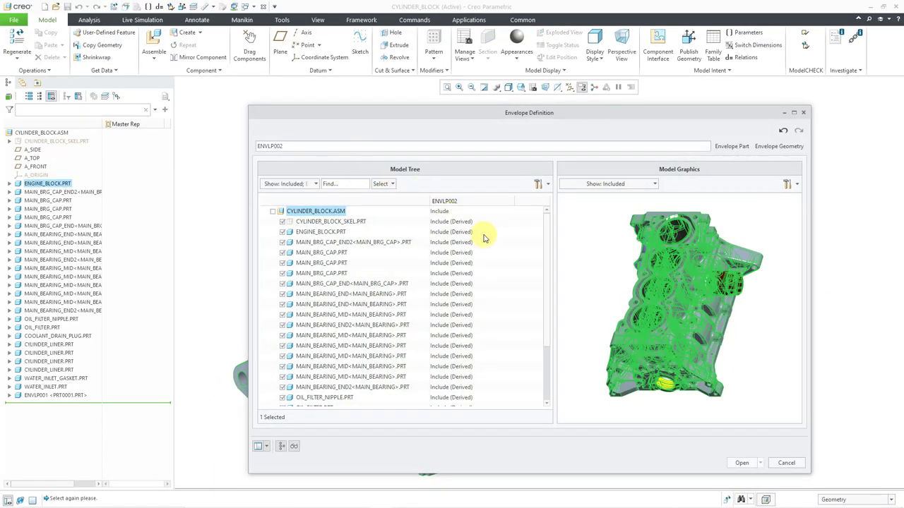
click(797, 464)
click(450, 275)
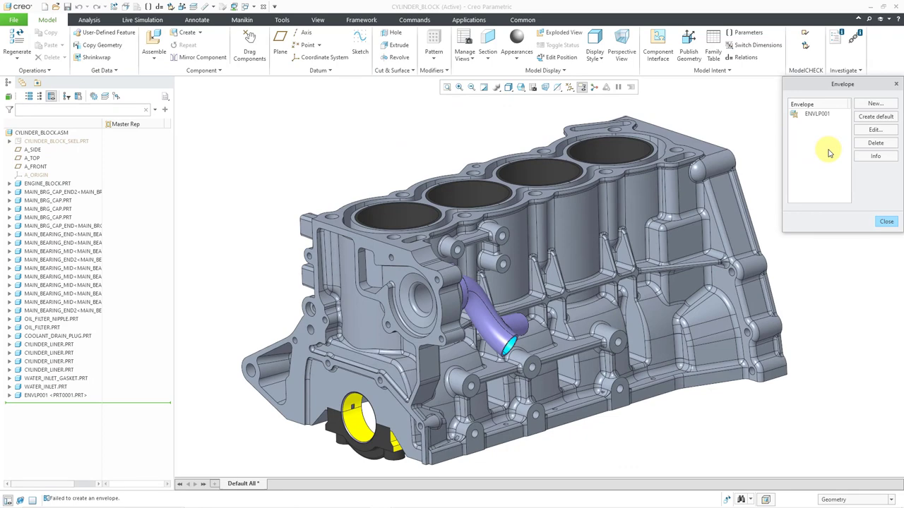
click(874, 105)
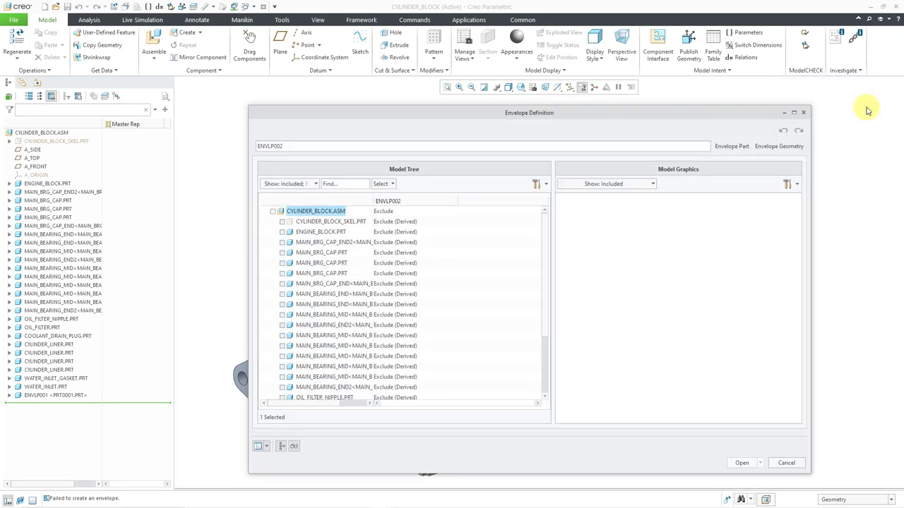
Include all components again and create a brand-new envelope part named PRT0002.
click(414, 213)
click(413, 213)
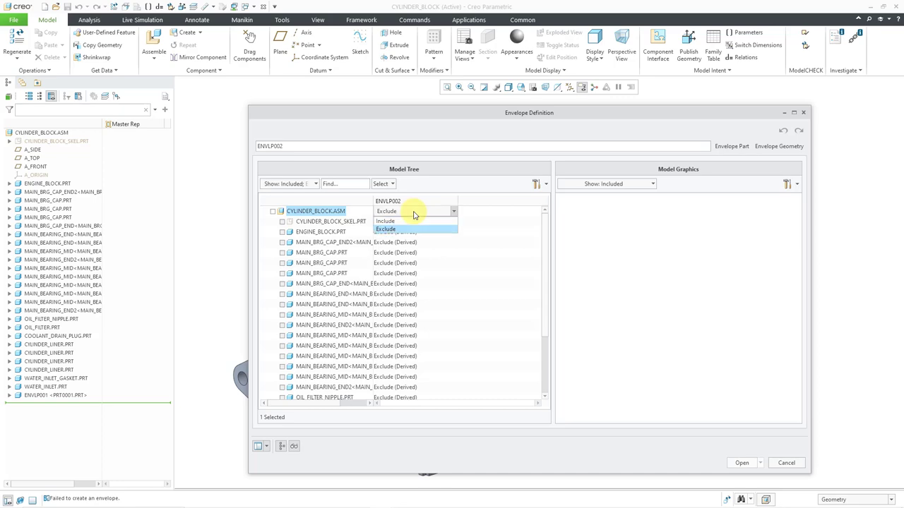
click(413, 221)
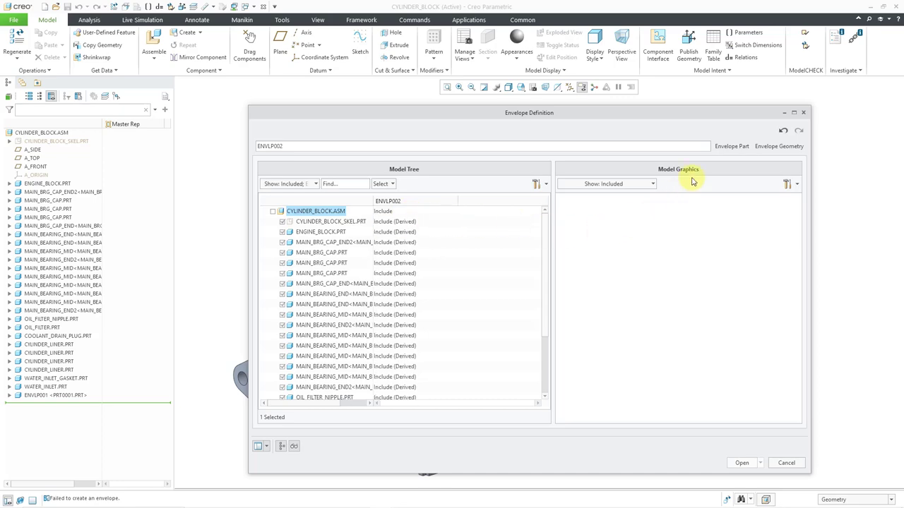
click(732, 147)
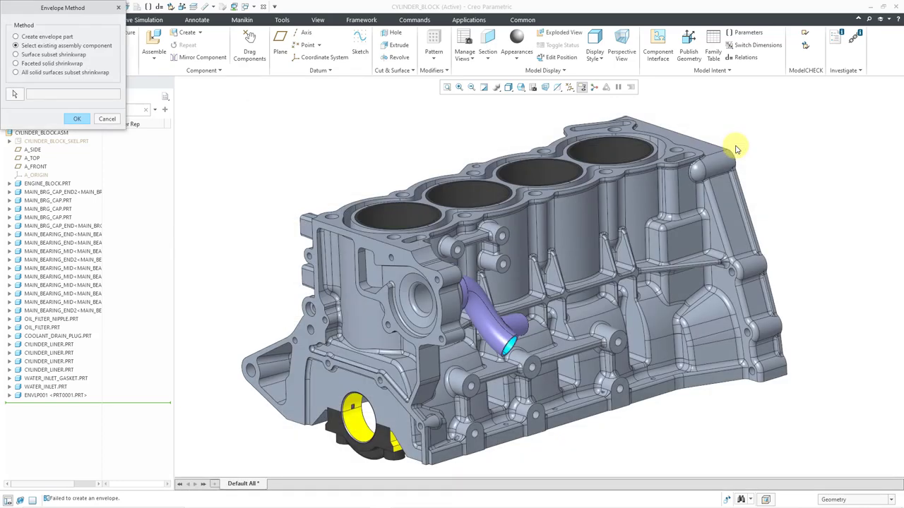
click(47, 38)
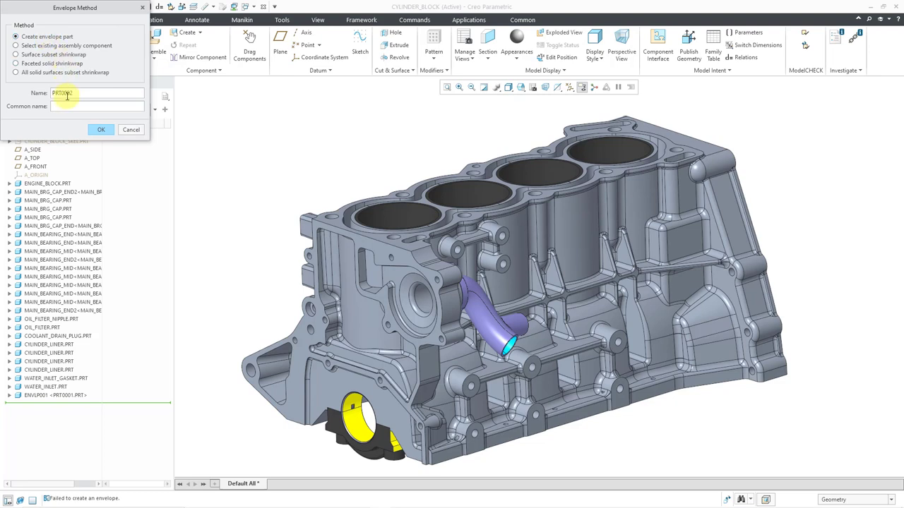
click(102, 131)
click(102, 131)
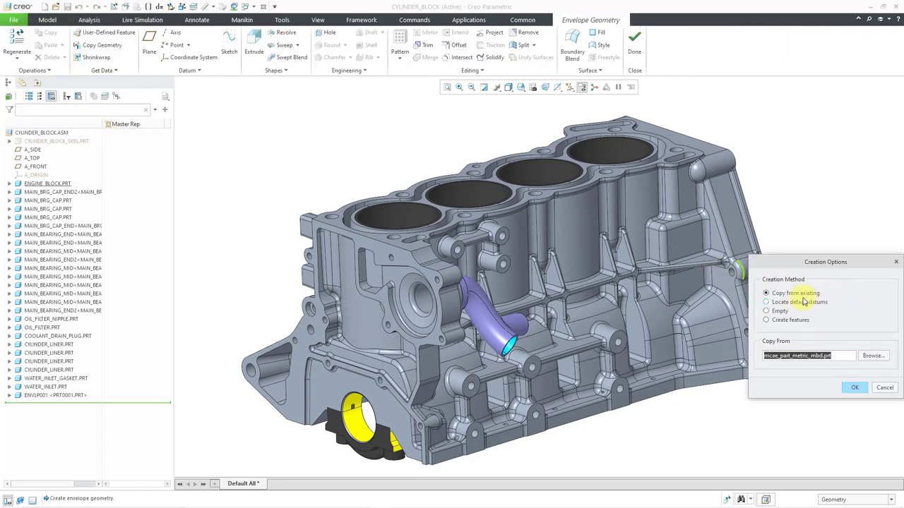
Create PRT0002 from the template part and place it with a Default constraint.
click(855, 389)
click(855, 389)
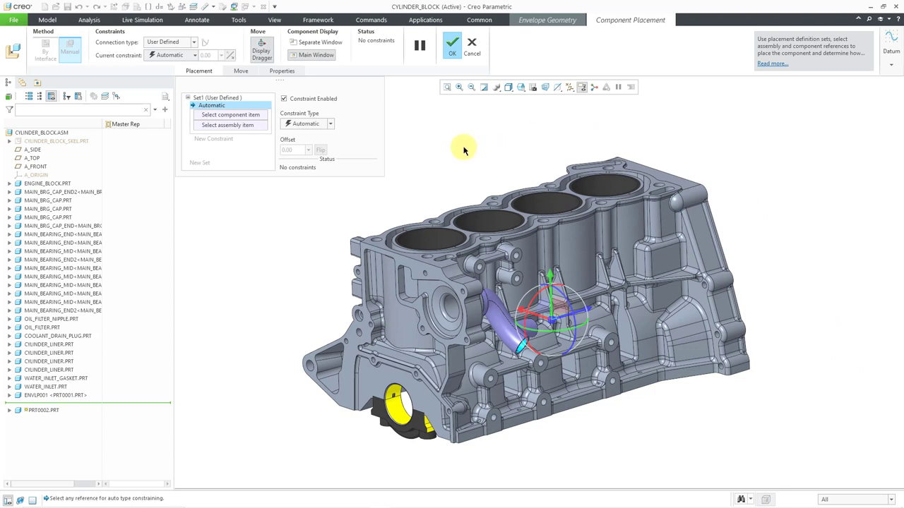
right_click(464, 149)
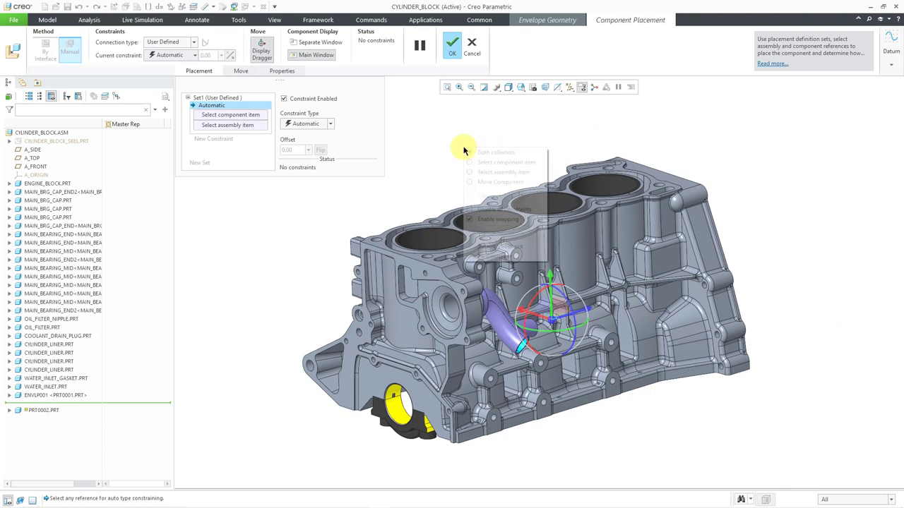
click(517, 249)
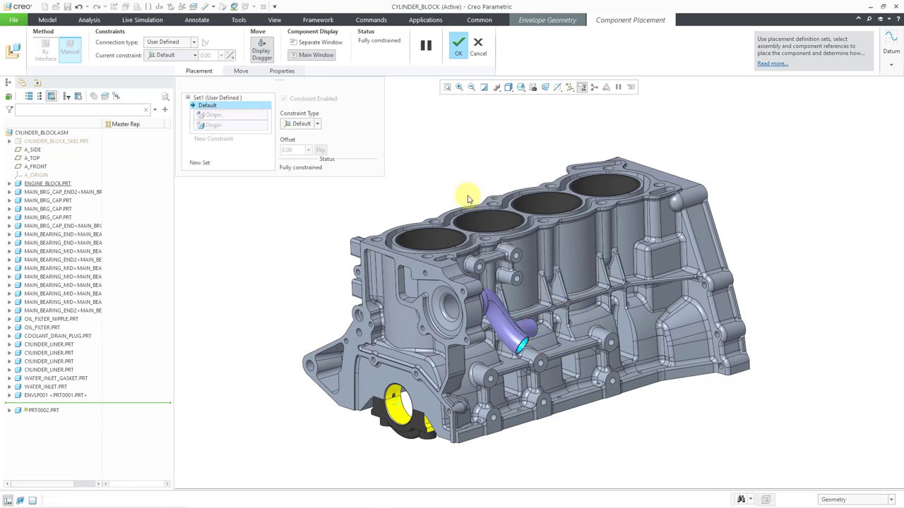
click(458, 48)
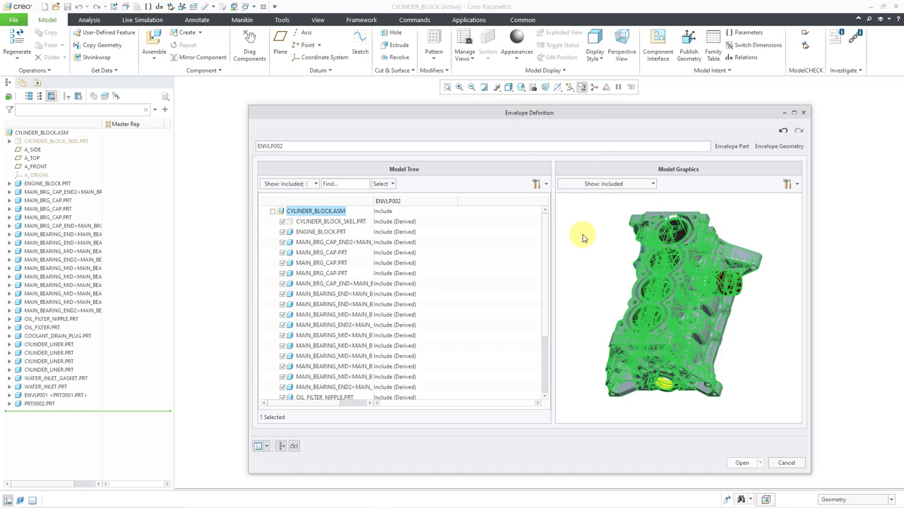
Edit the envelope geometry of PRT0002 and turn on datum plane display.
click(779, 148)
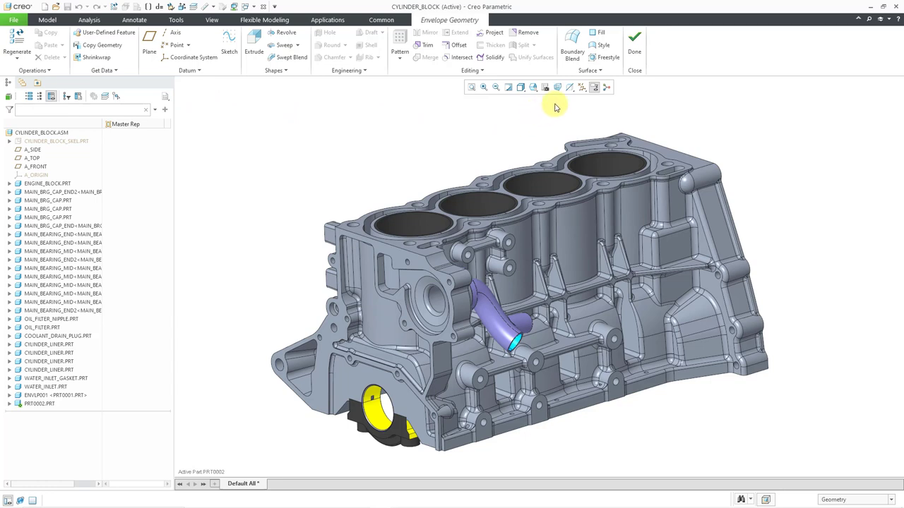
click(582, 87)
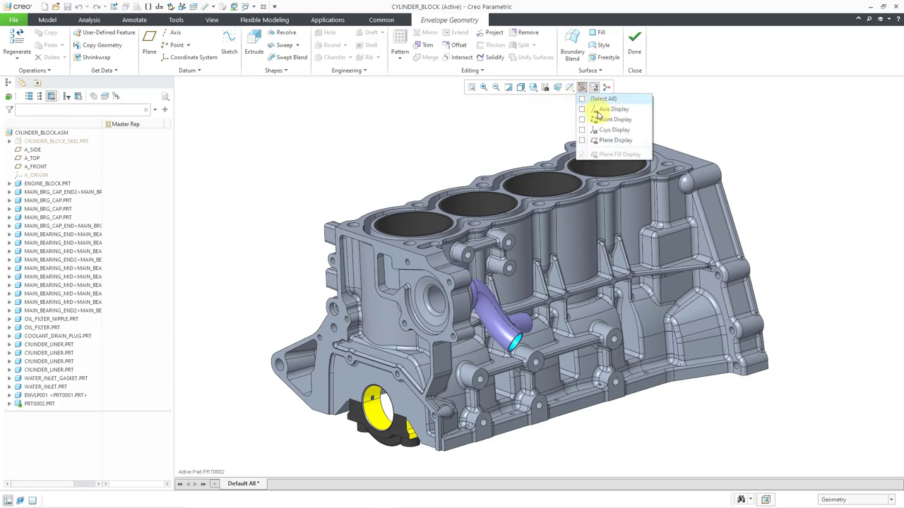
click(608, 142)
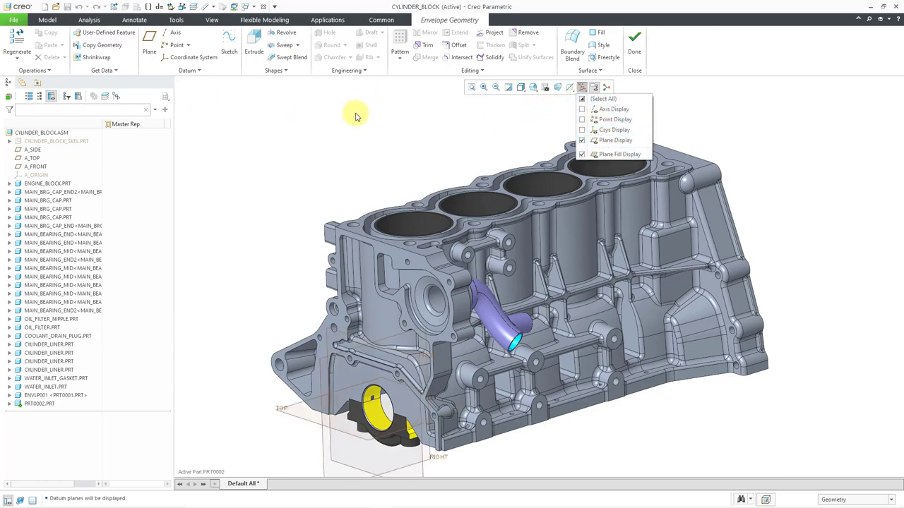
click(228, 45)
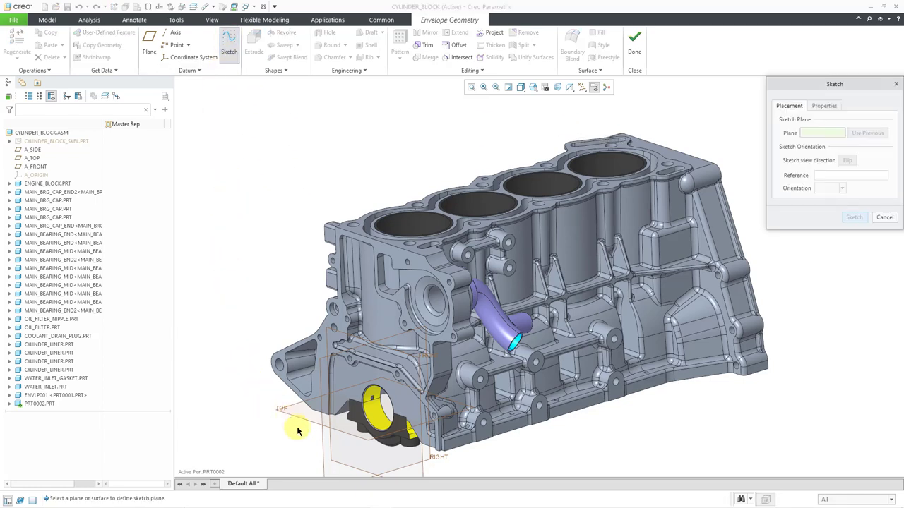
On the FRONT plane, project the block's end-face outline as a chain into the sketch.
click(334, 456)
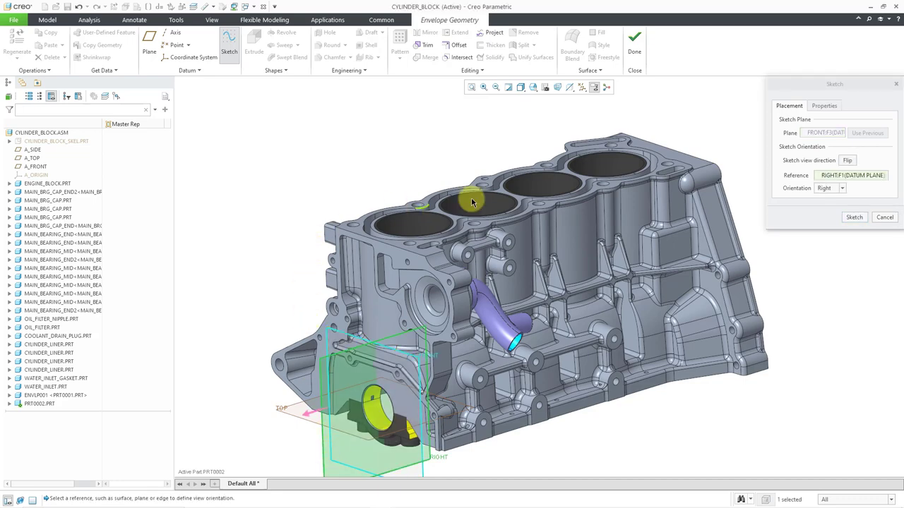
click(853, 217)
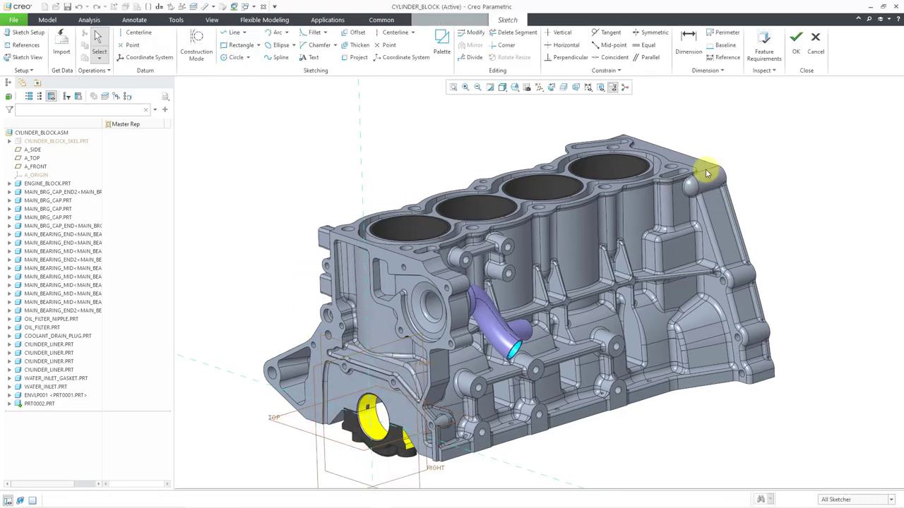
scroll(484, 323, down, 1)
scroll(461, 288, up, 2)
scroll(461, 288, up, 1)
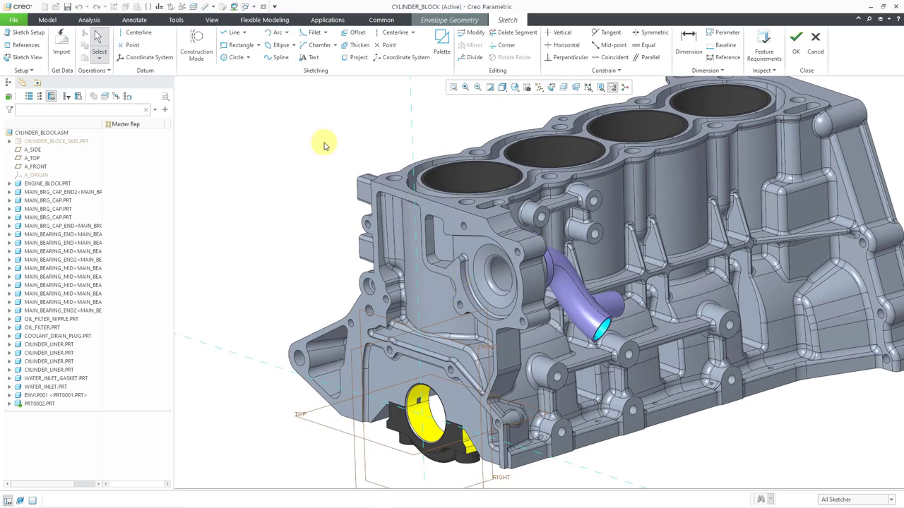
click(355, 58)
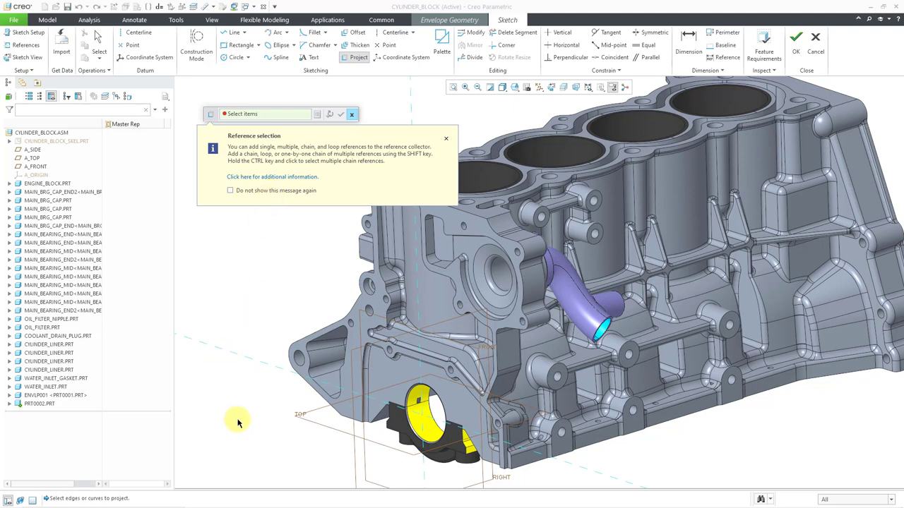
click(358, 426)
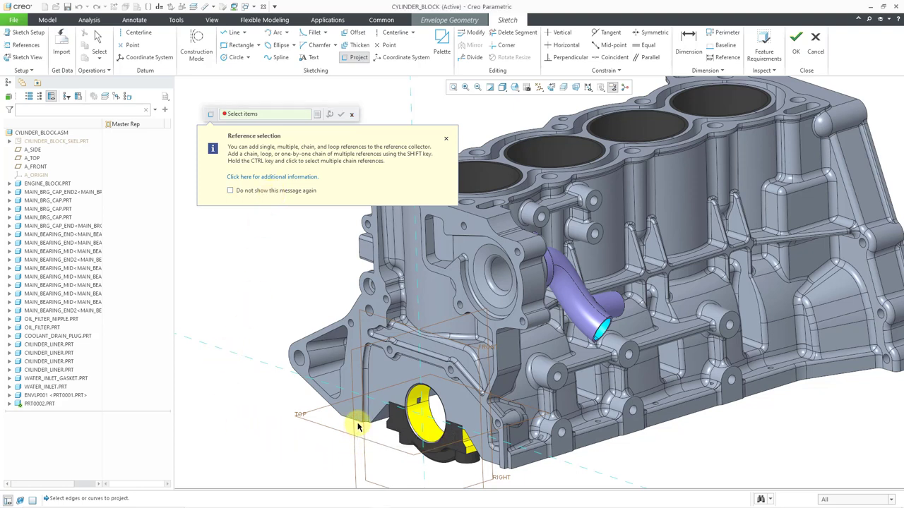
shift+click(499, 471)
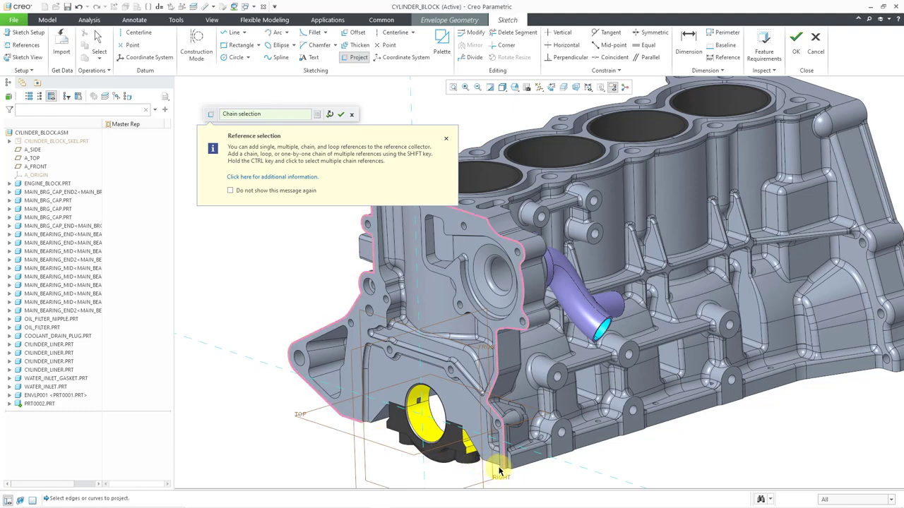
click(340, 113)
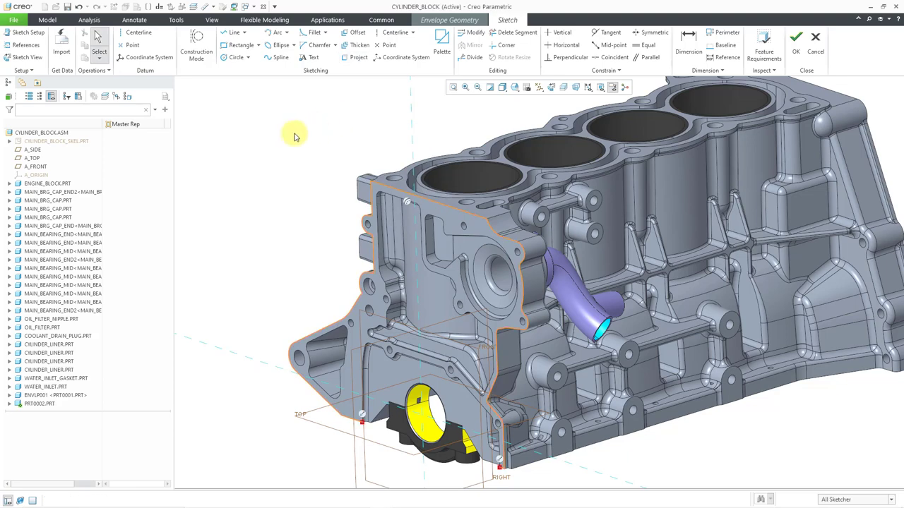
Close the outline with a straight bottom line and finish the sketch.
right_click(294, 135)
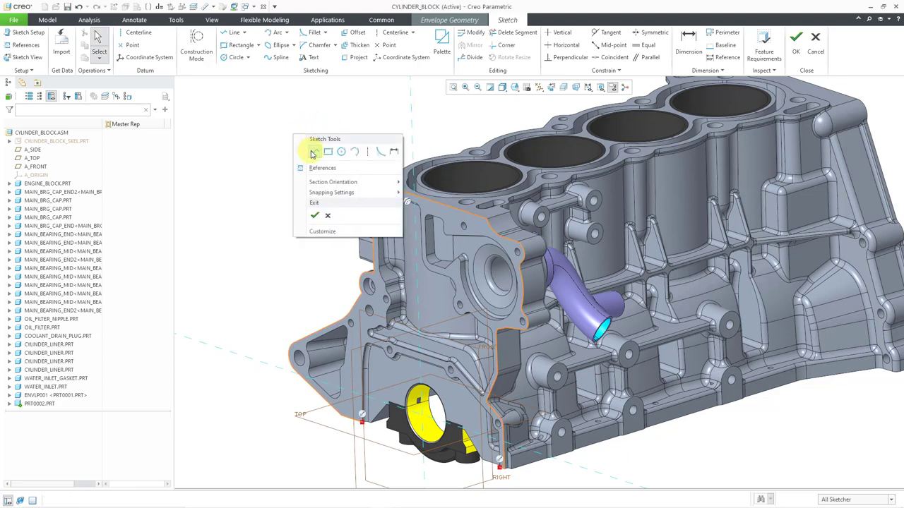
click(312, 152)
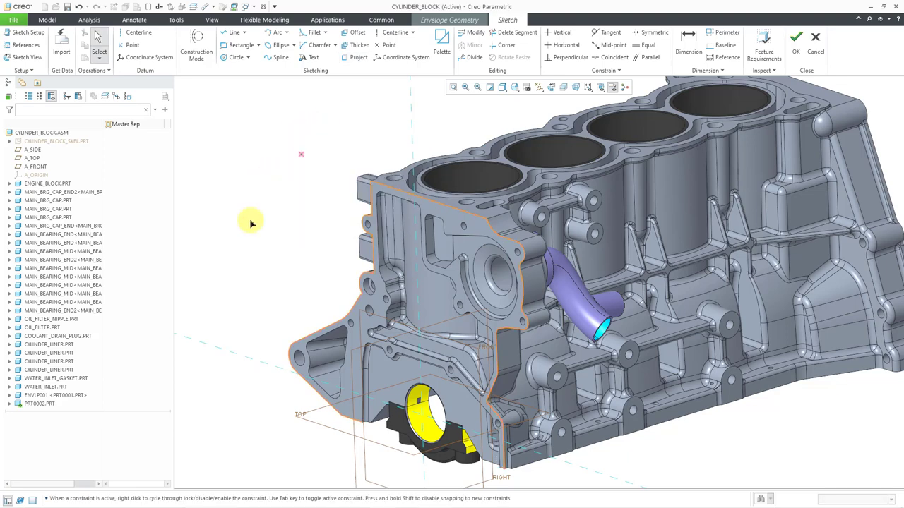
click(365, 426)
click(499, 466)
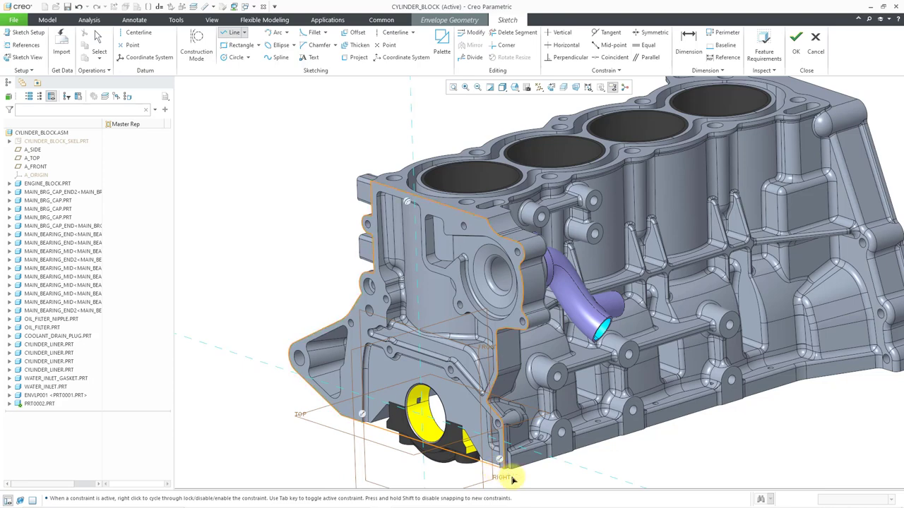
middle_click(562, 470)
middle_click(558, 469)
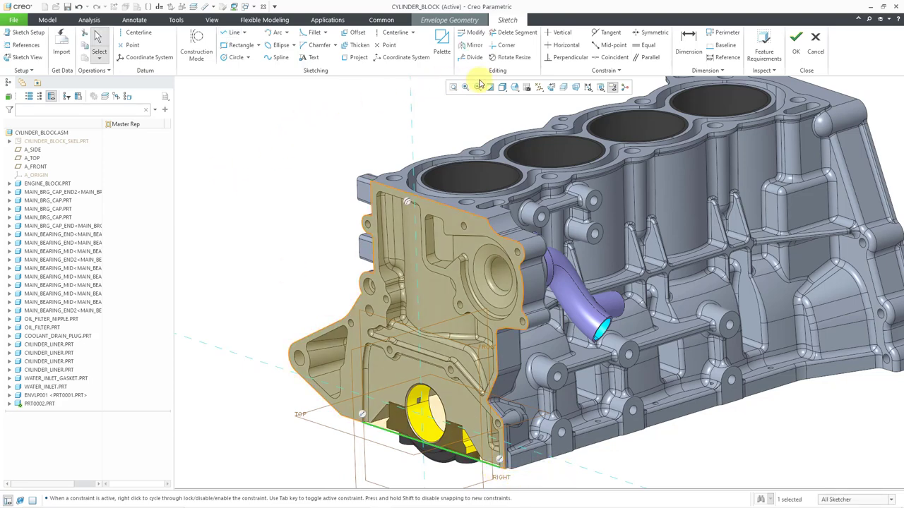
click(795, 50)
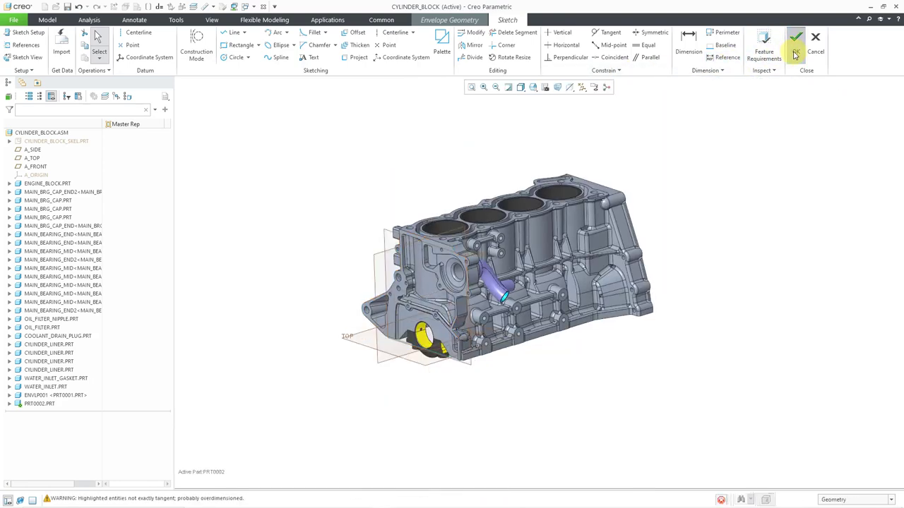
Hide the datum planes in the graphics area.
click(582, 86)
click(583, 140)
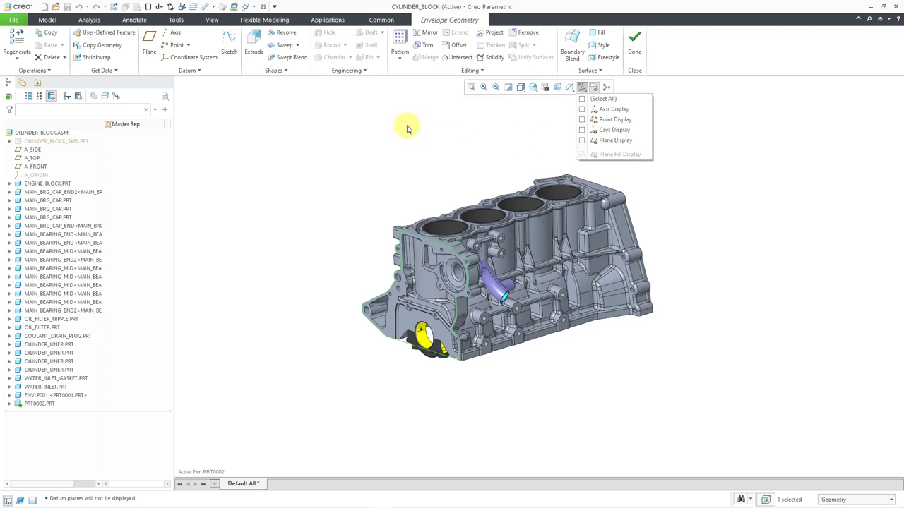
click(255, 48)
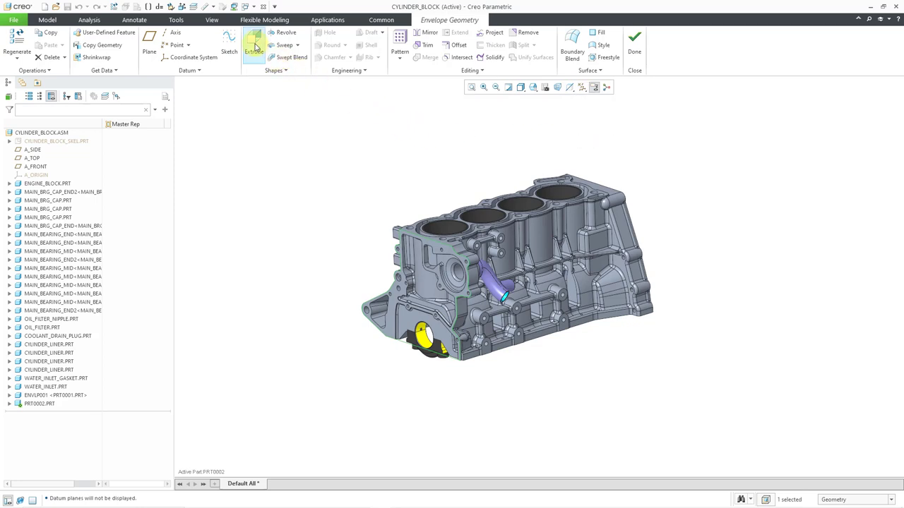
Extrude the sketch as a solid To Reference, up to the block's far end face.
click(255, 48)
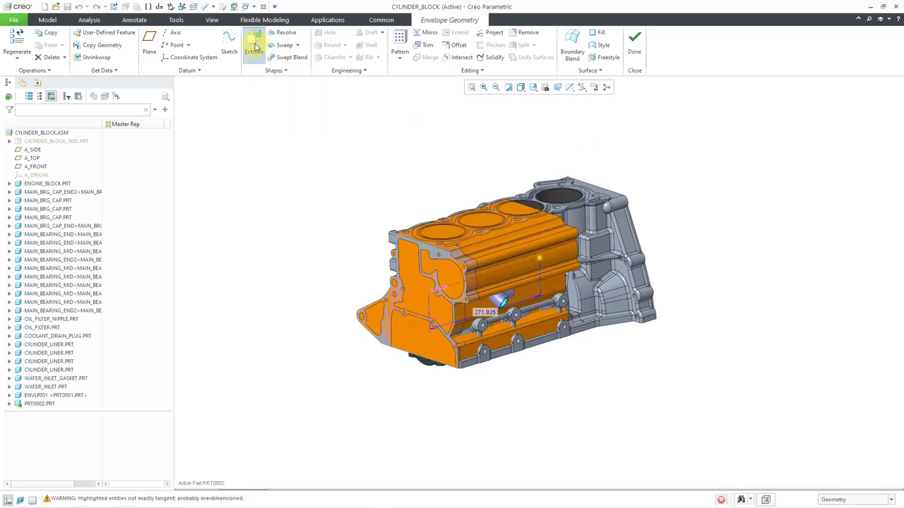
right_click(539, 259)
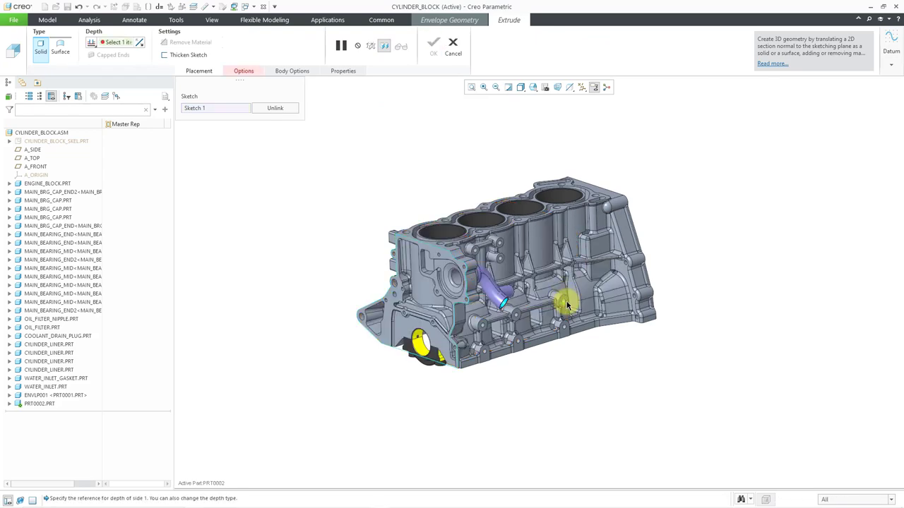
middle_drag(567, 238, 478, 302)
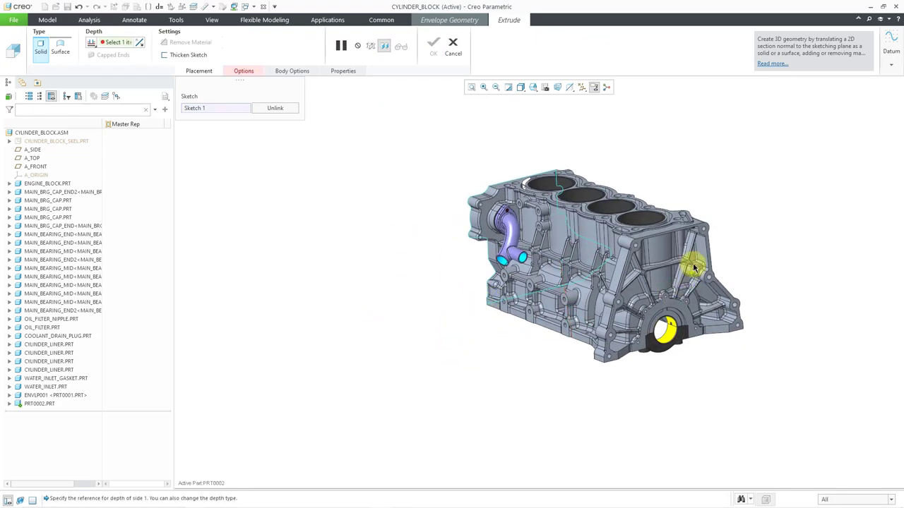
scroll(615, 243, up, 5)
scroll(615, 245, up, 4)
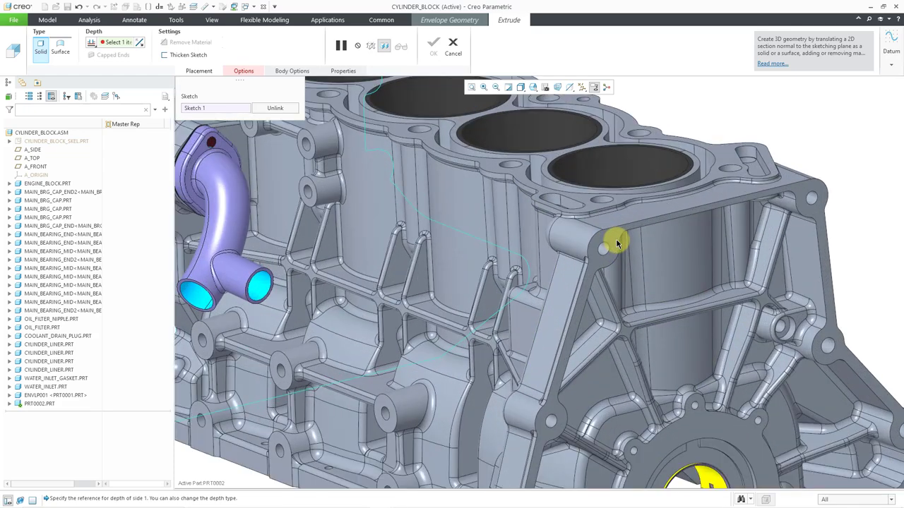
click(615, 242)
scroll(607, 239, down, 7)
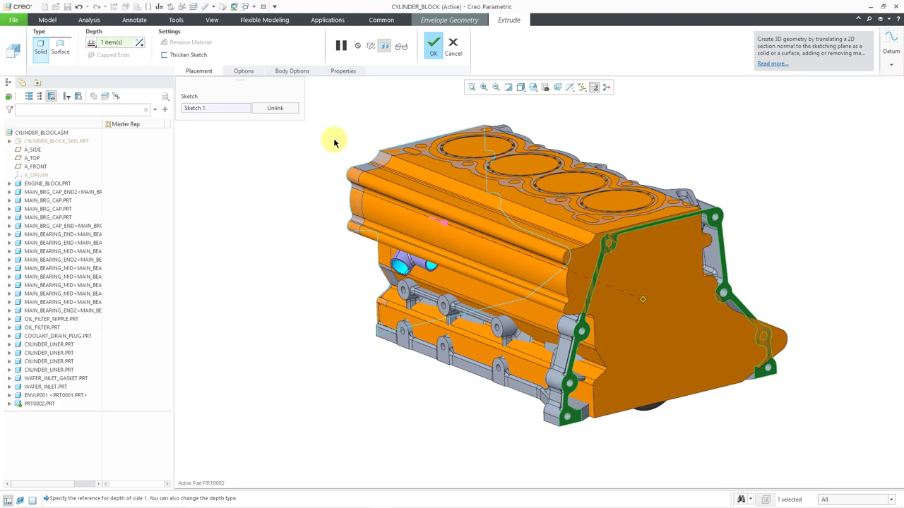
click(433, 47)
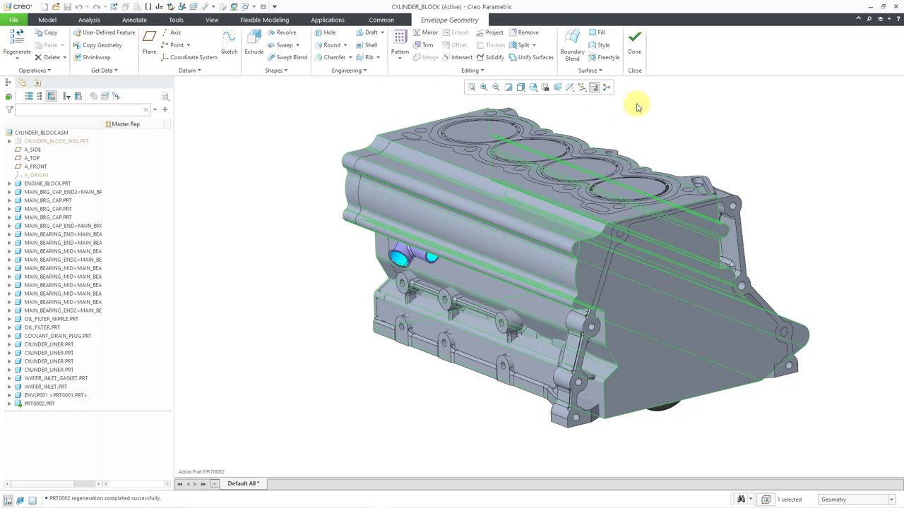
Finish the envelope geometry, check the included-components preview, and confirm ENVLP002.
click(638, 56)
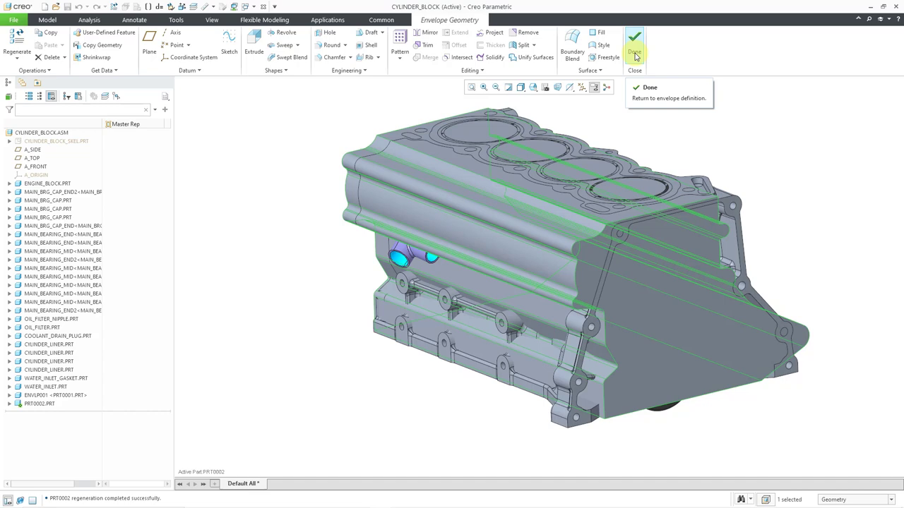
click(635, 56)
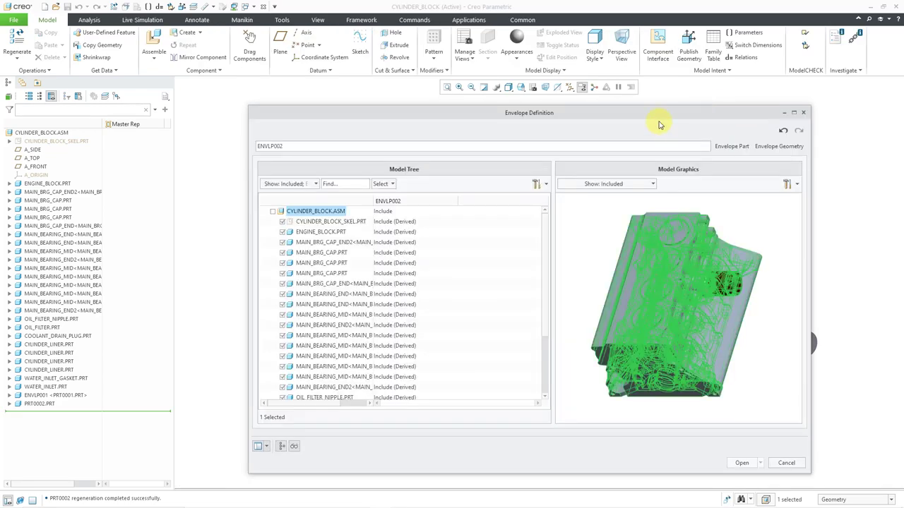
click(592, 230)
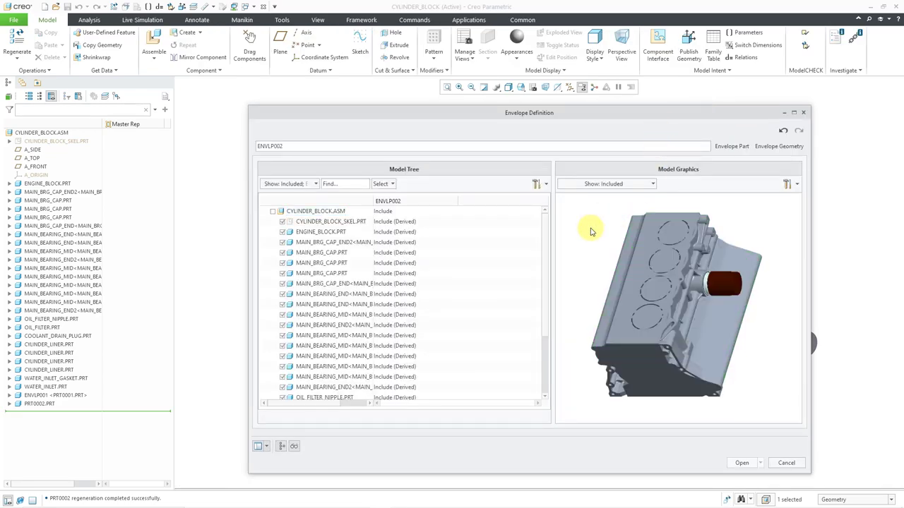
click(634, 185)
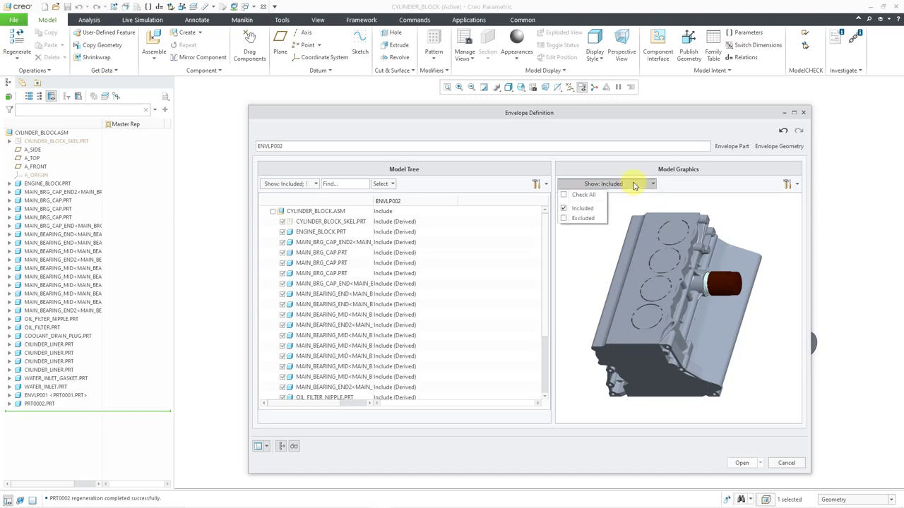
click(582, 208)
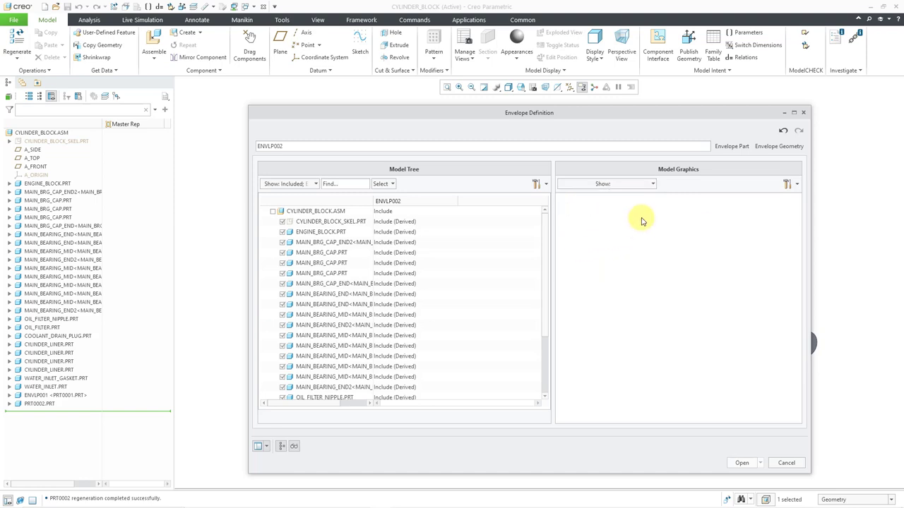
click(617, 185)
click(583, 208)
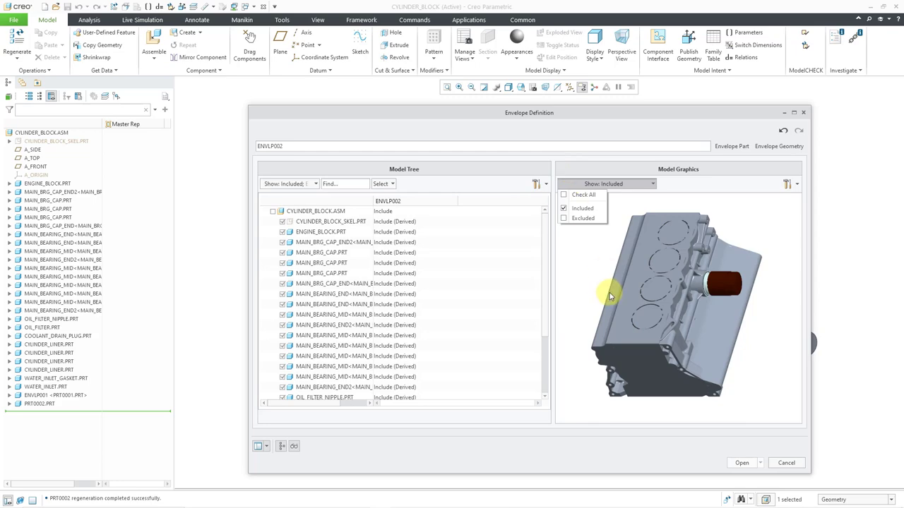
click(742, 463)
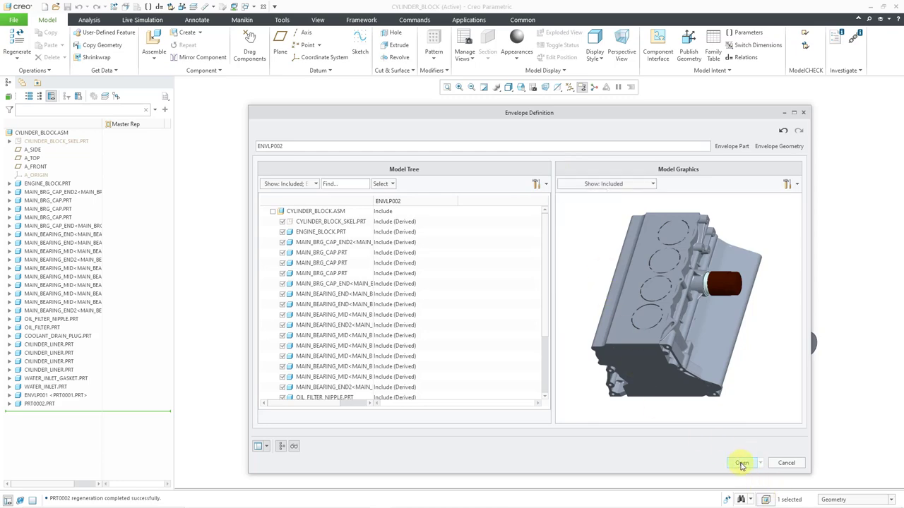
click(742, 463)
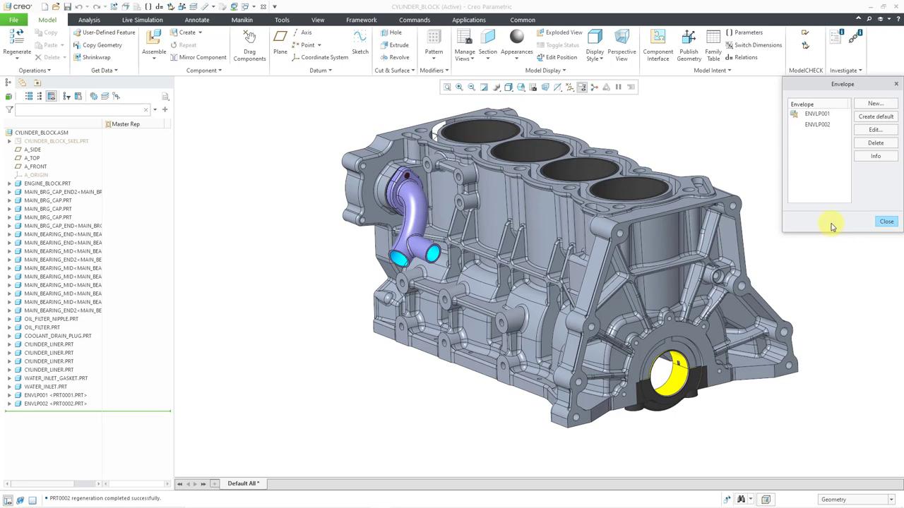
Close the Envelope list and create a new simplified rep named Envelope_1.
click(887, 222)
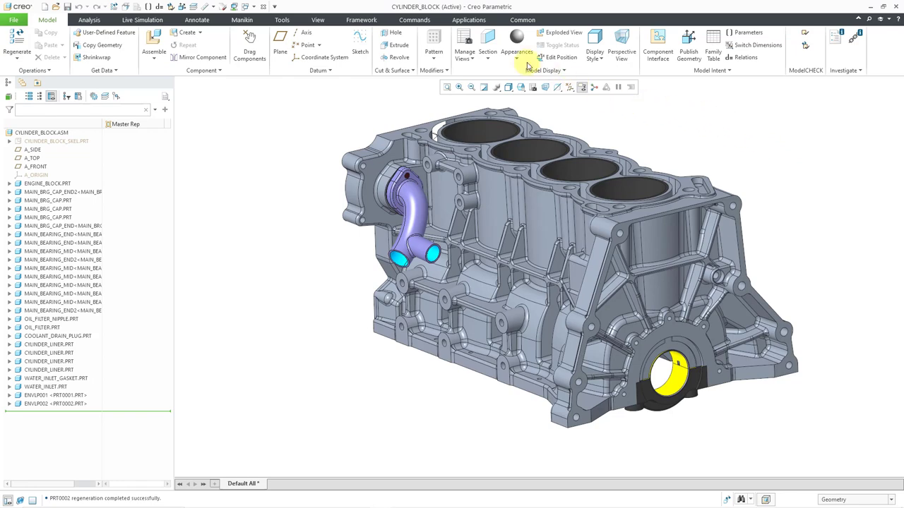
click(464, 43)
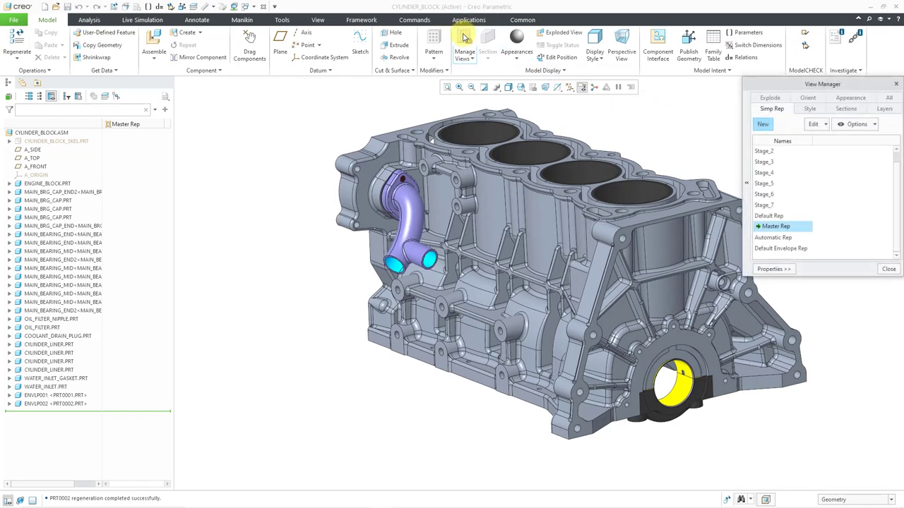
click(762, 125)
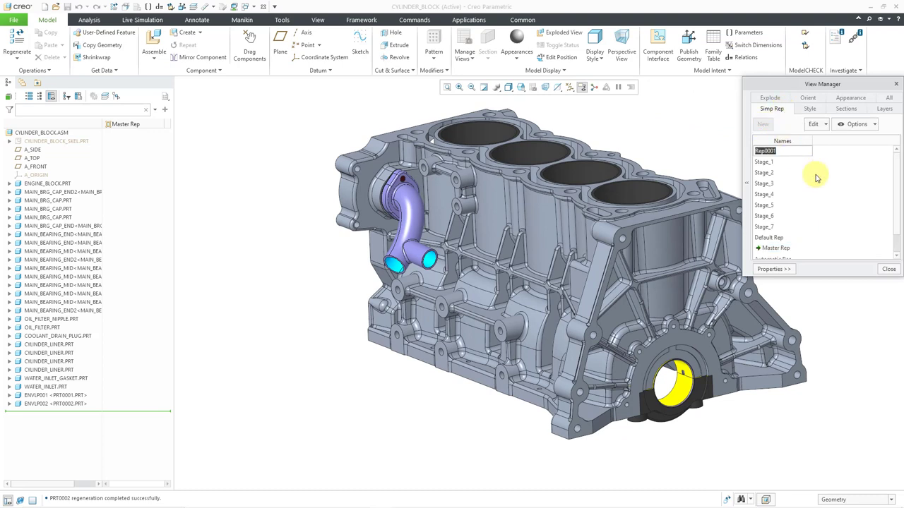
text(Envelope_1)
key(Return)
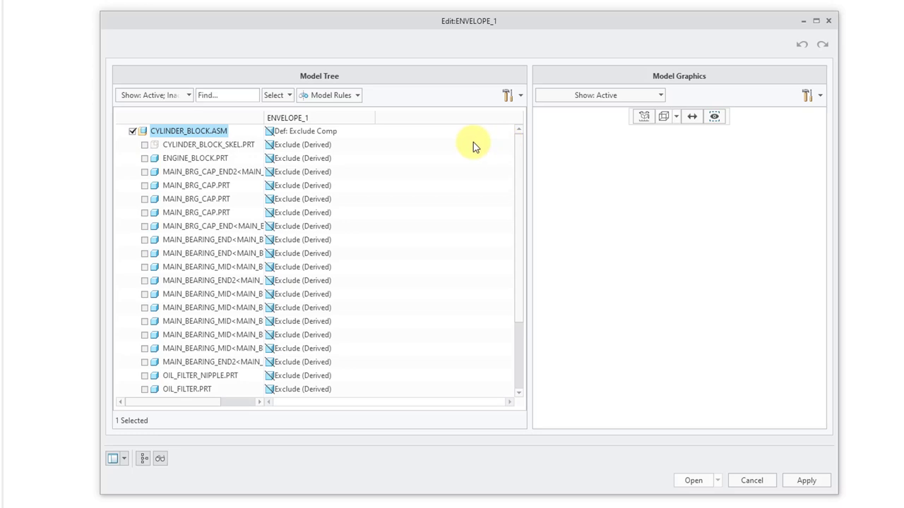
Turn on Envelopes in the model tree's Show filter so ENVLP001 and ENVLP002 appear.
click(187, 96)
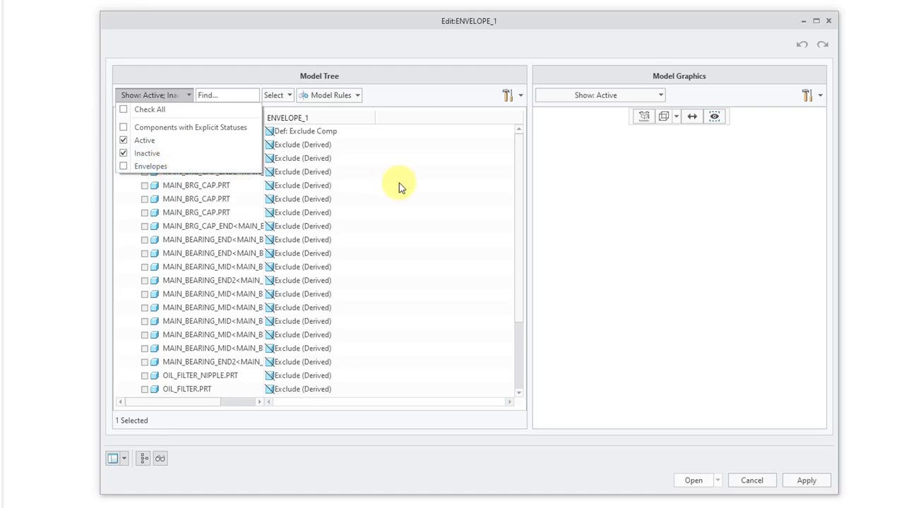
click(408, 103)
drag(520, 209, 518, 278)
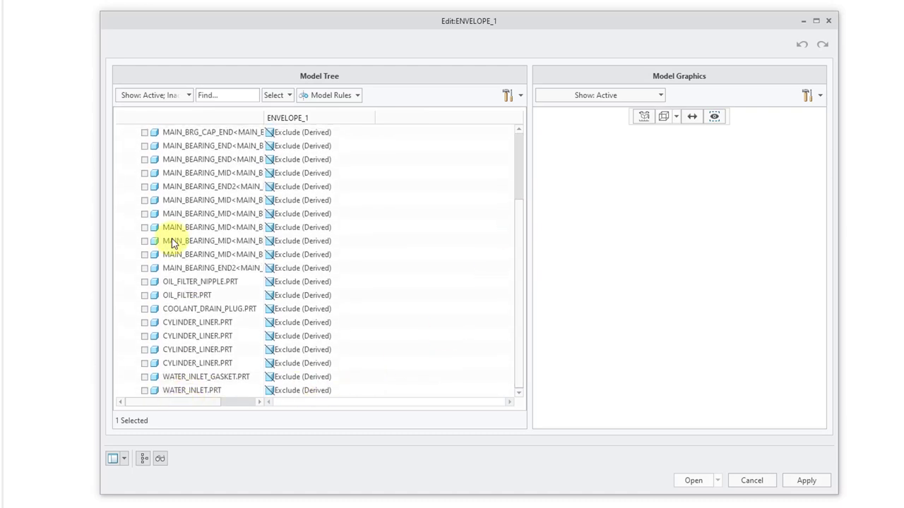
click(152, 96)
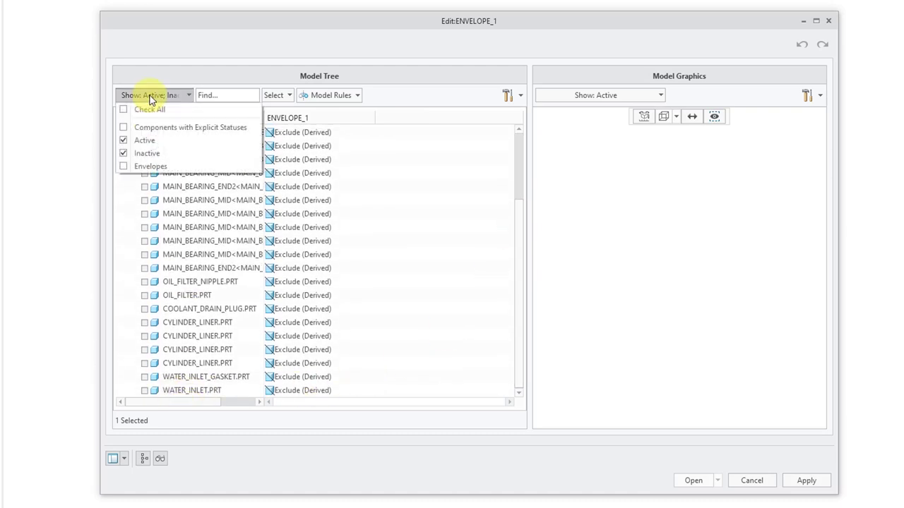
click(150, 165)
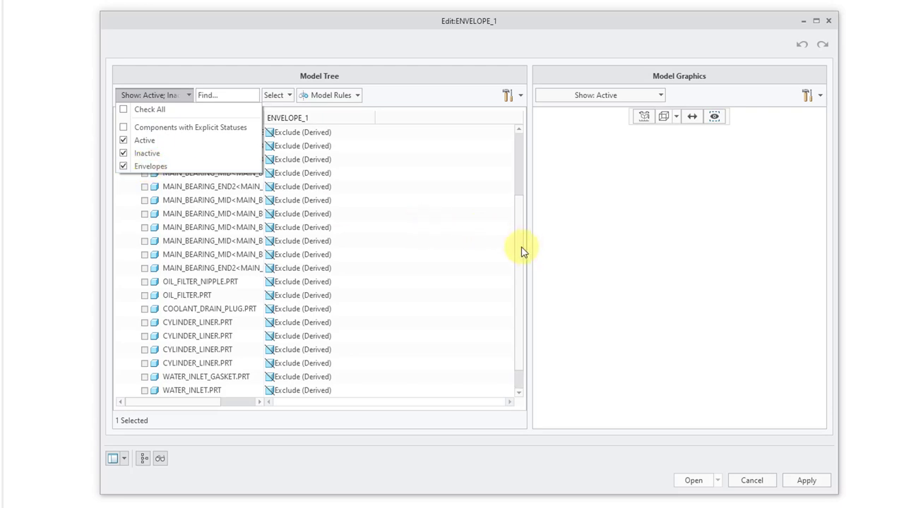
click(521, 268)
drag(518, 299, 517, 344)
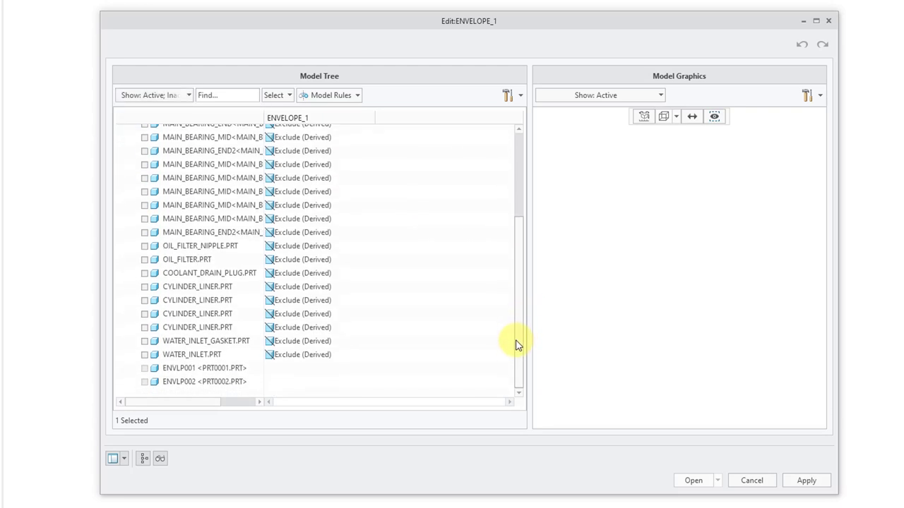
Set Envelope_1 to Use Envelope ENVLP002, close it, and reactivate Master Rep.
right_click(218, 394)
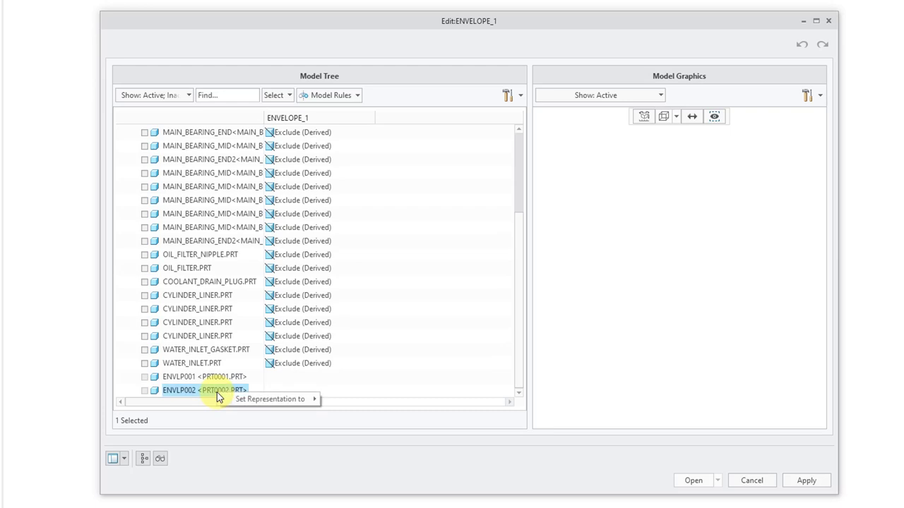
key(Escape)
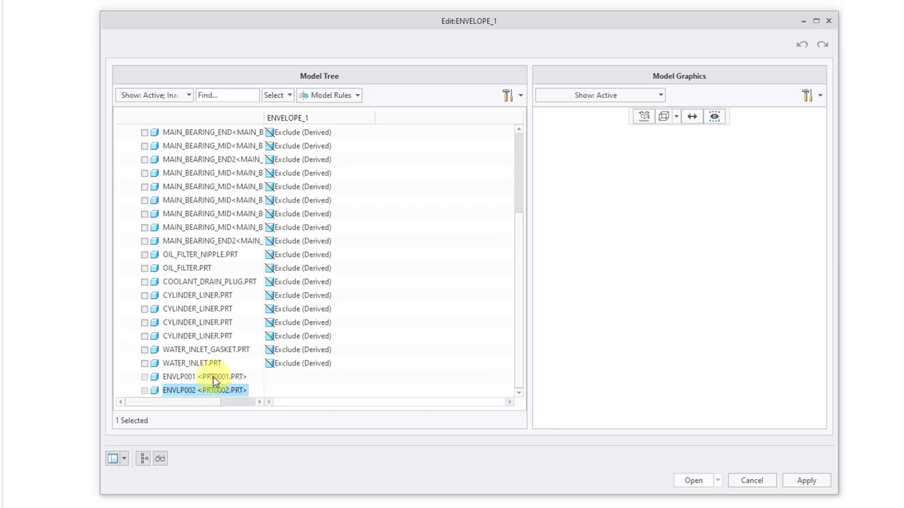
click(215, 379)
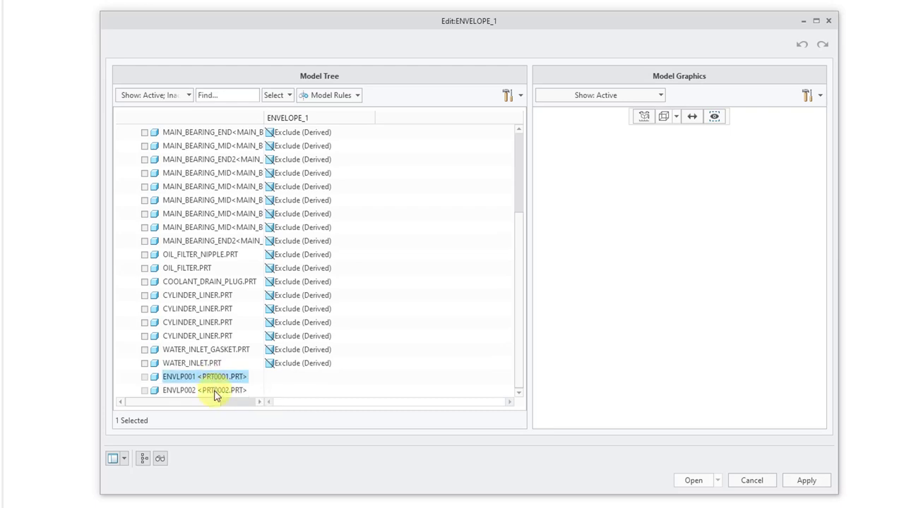
click(215, 393)
right_click(216, 395)
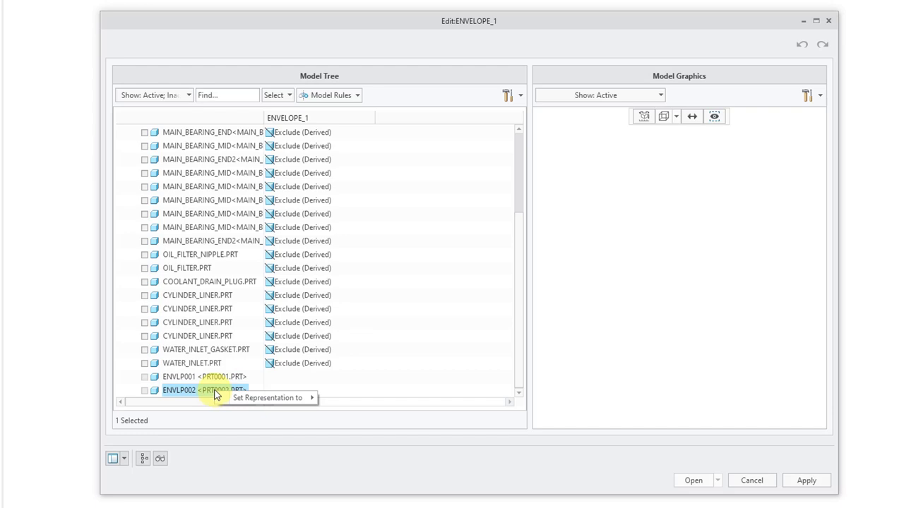
mouse_move(255, 402)
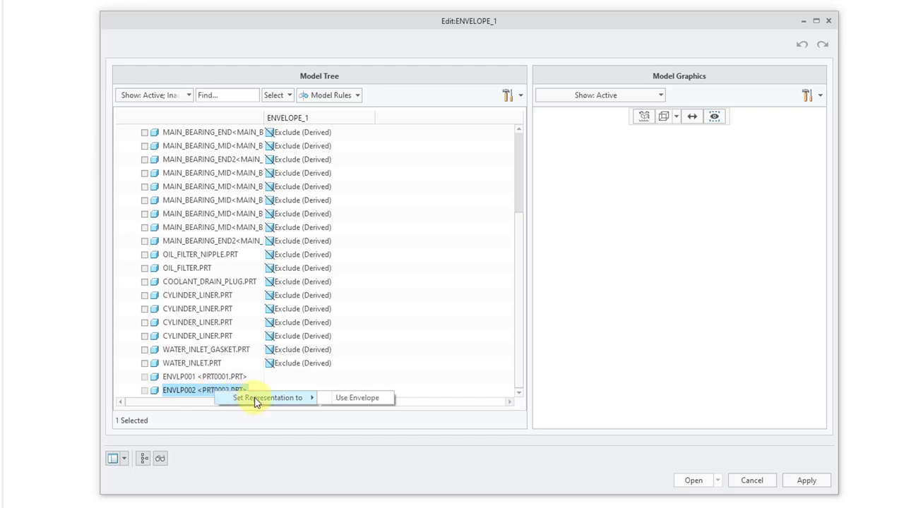
click(365, 404)
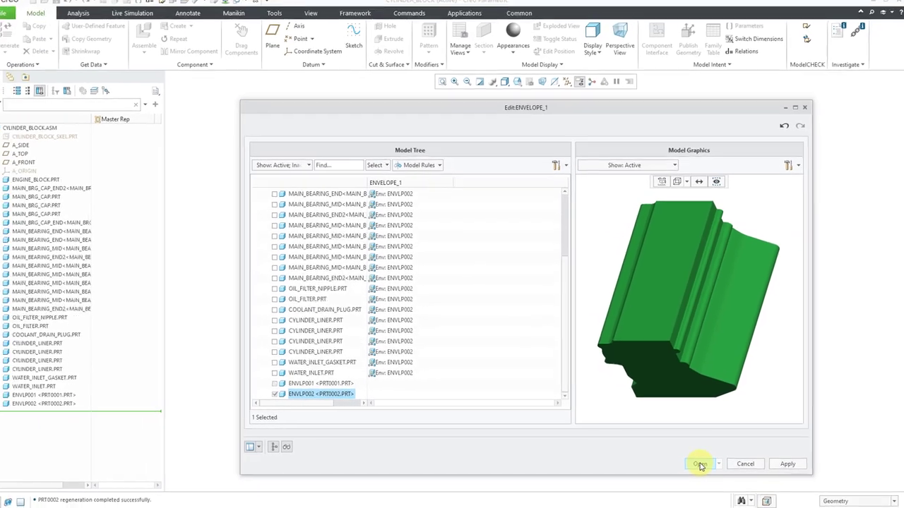
click(700, 464)
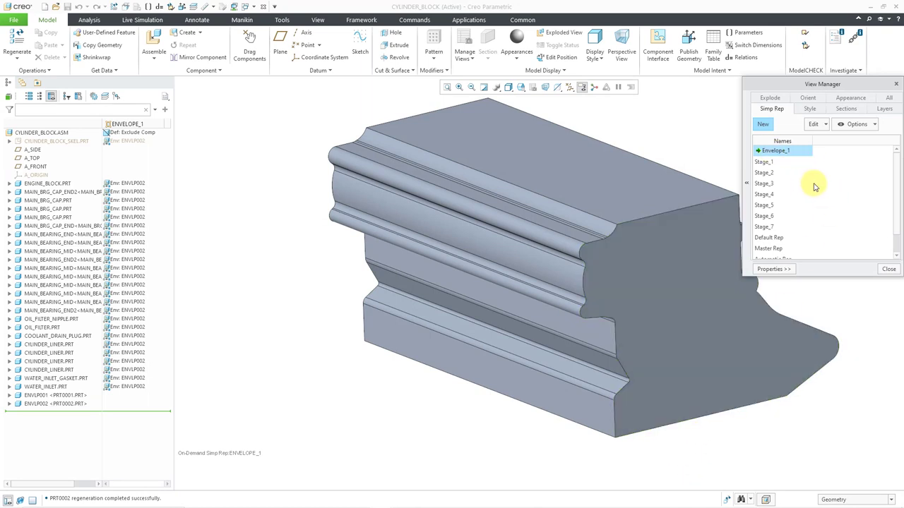
double_click(771, 248)
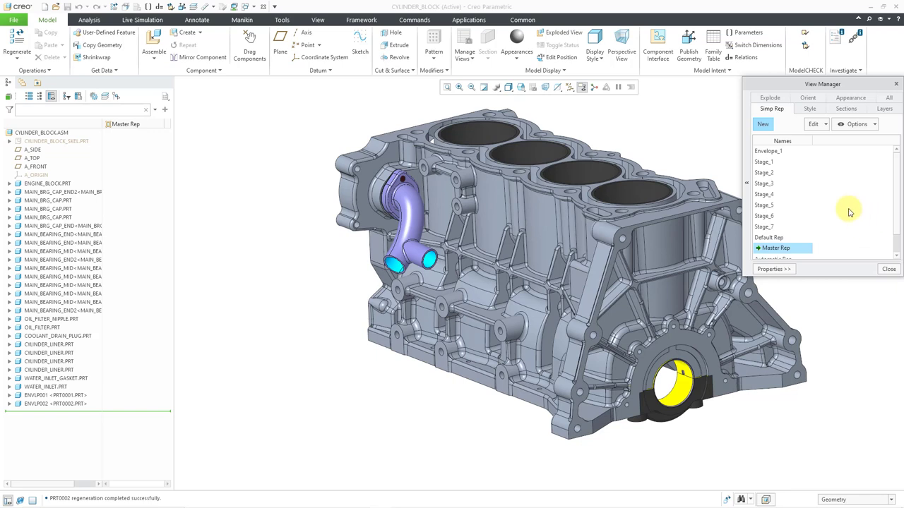
Create a new simplified rep named Envelope_2.
click(765, 125)
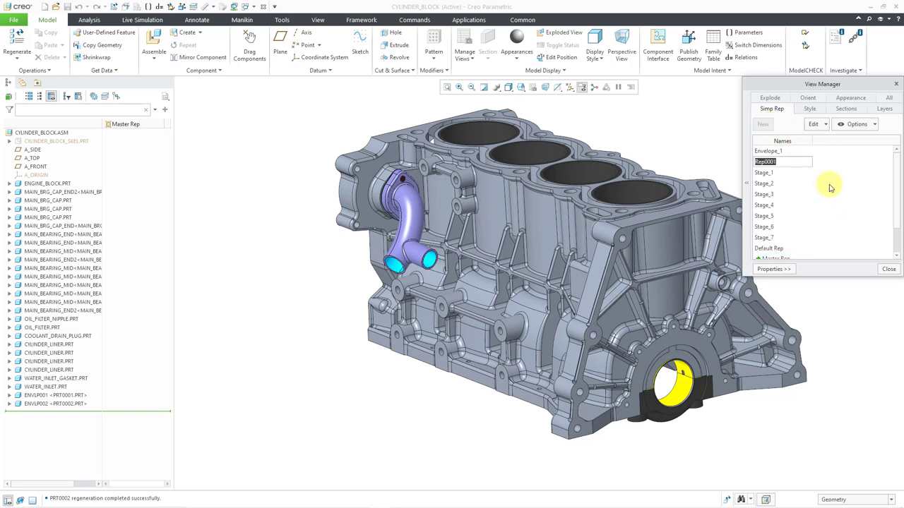
text(Envelope_2)
key(Return)
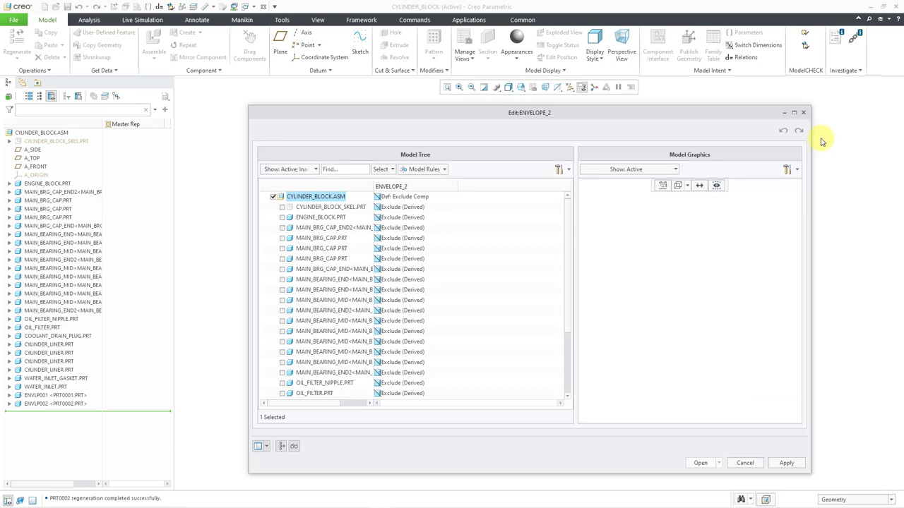
click(699, 463)
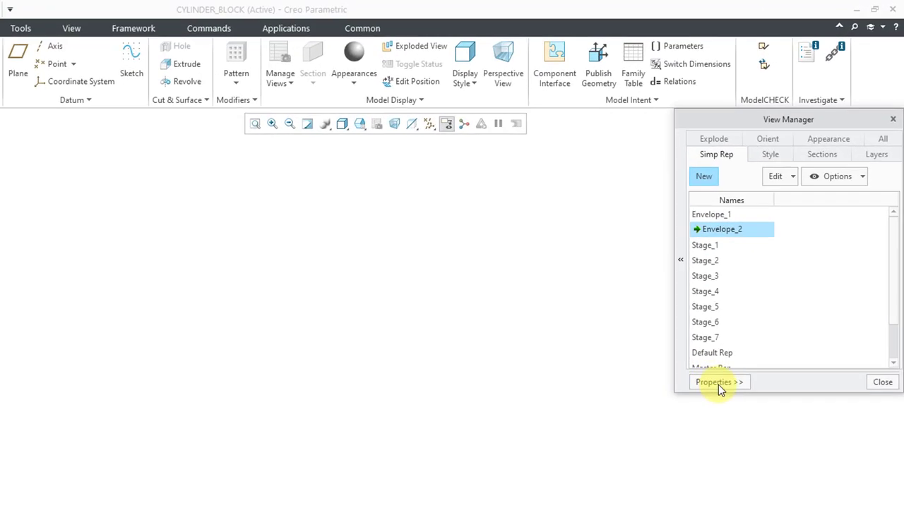
In Envelope_2's properties, substitute the components by the ENVLP002 envelope.
click(718, 382)
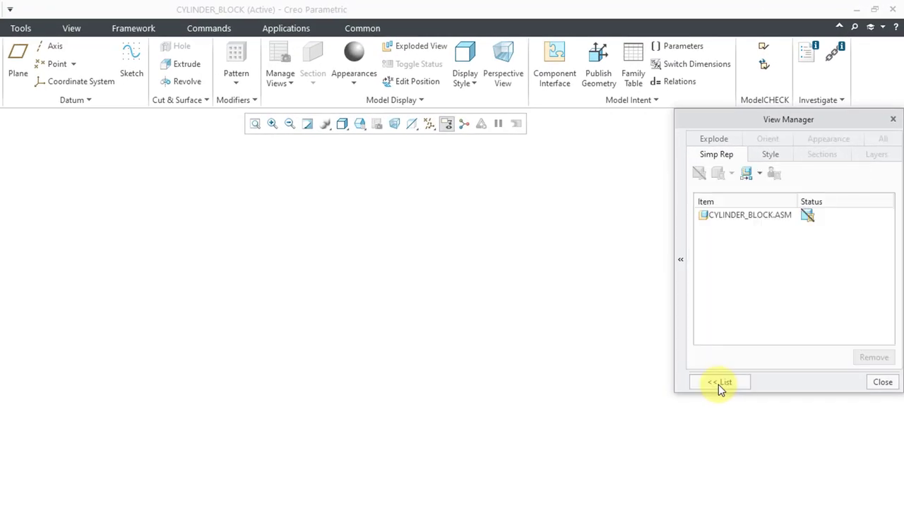
click(760, 175)
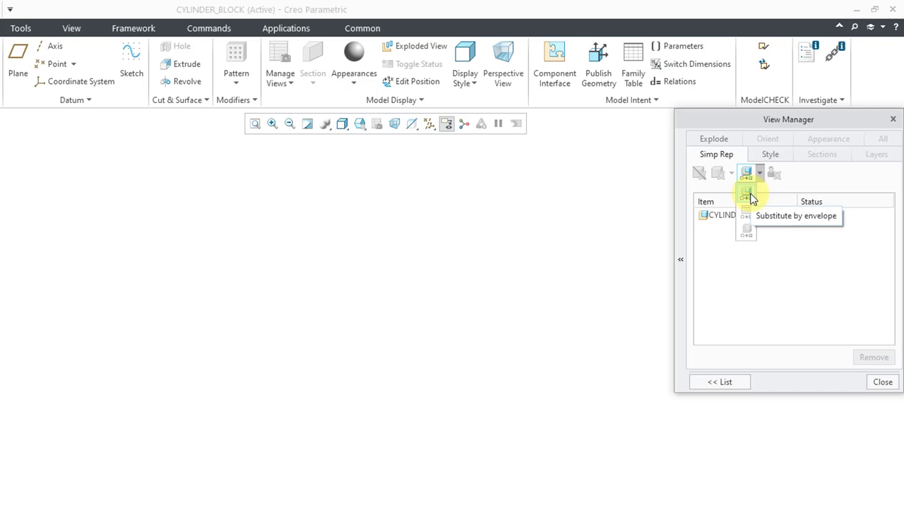
click(748, 198)
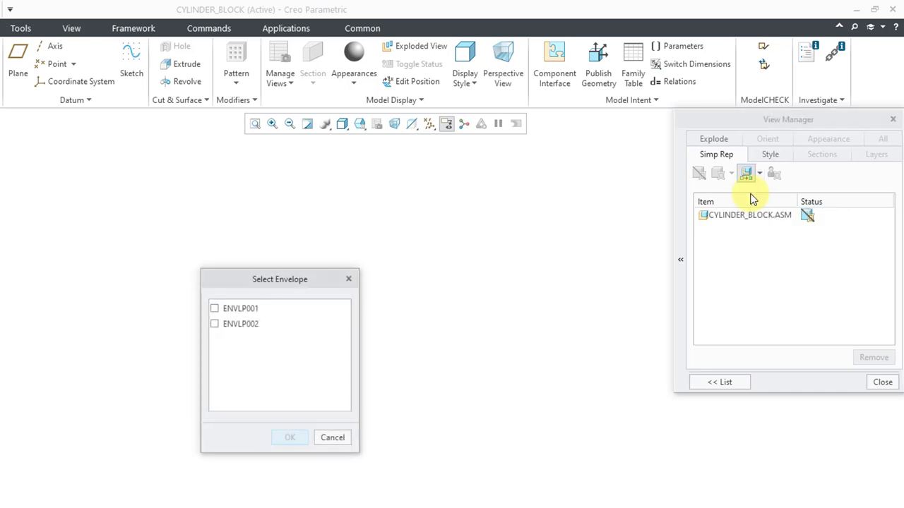
click(246, 325)
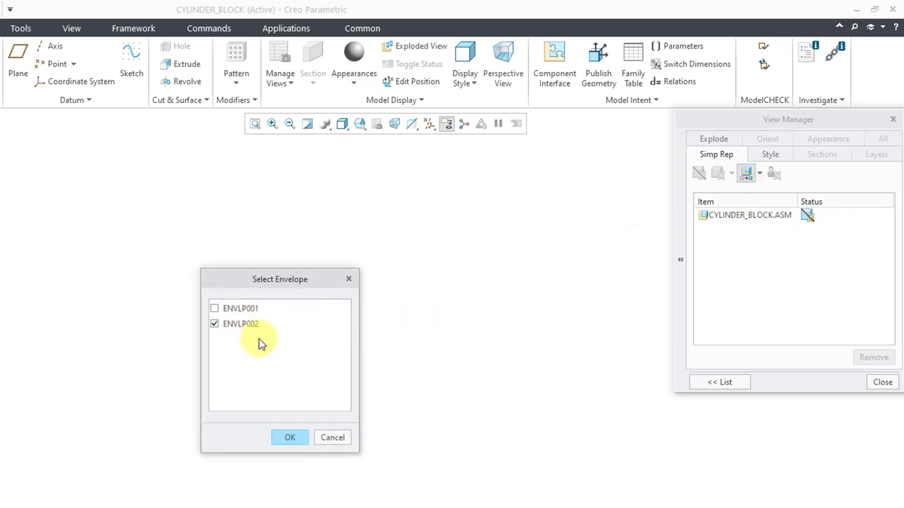
click(291, 437)
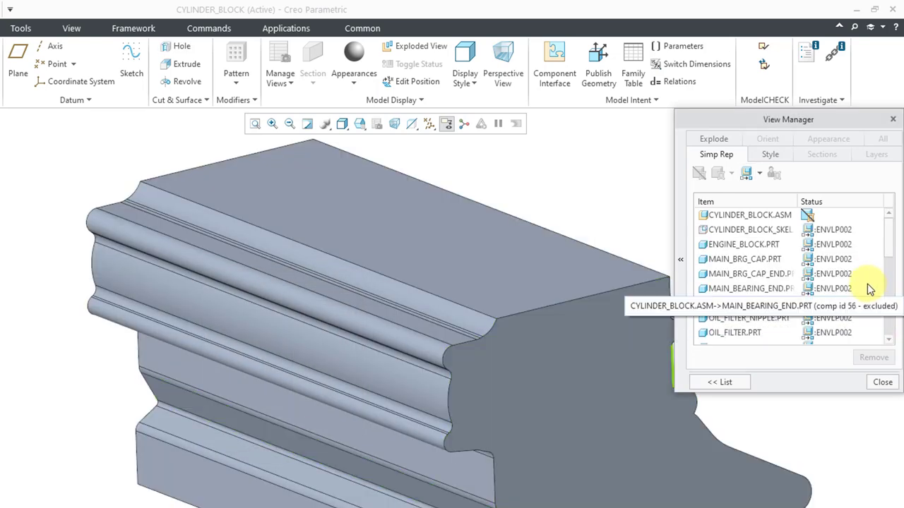
Save the modified Envelope_2 rep and make Master Rep active again.
click(736, 383)
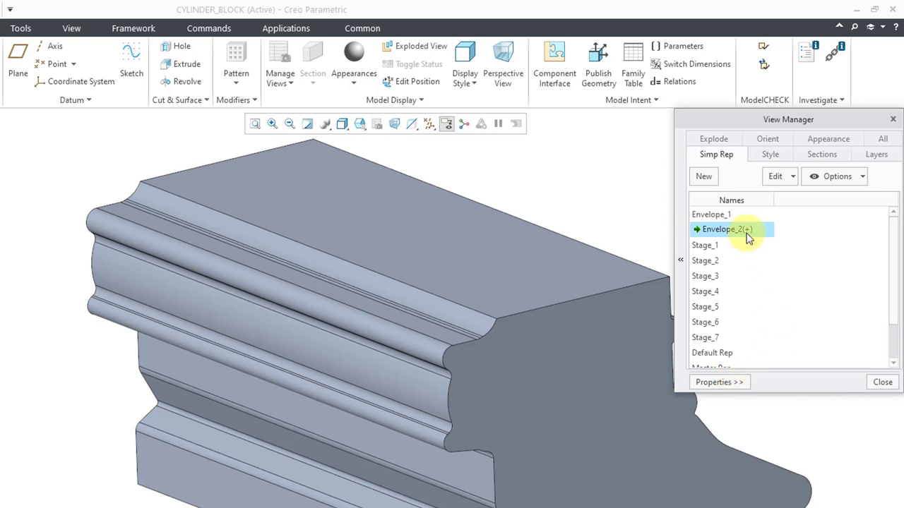
mouse_move(748, 239)
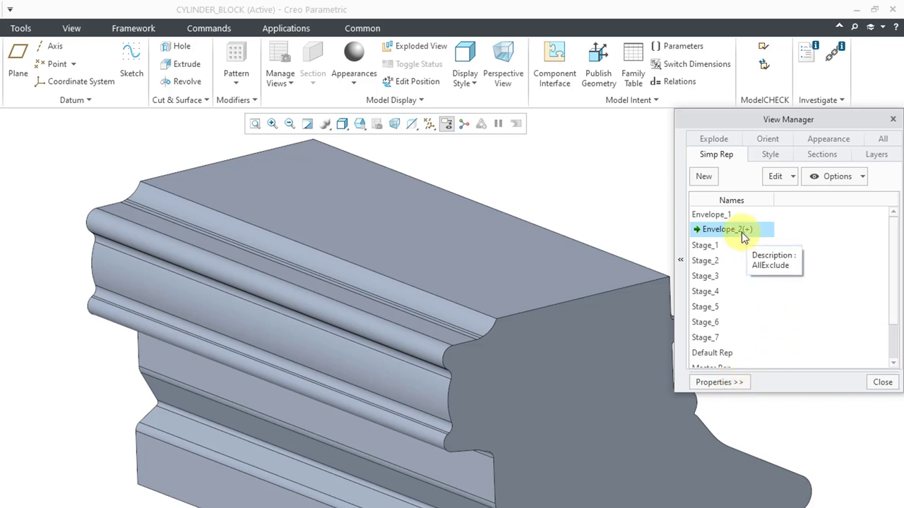
right_click(742, 232)
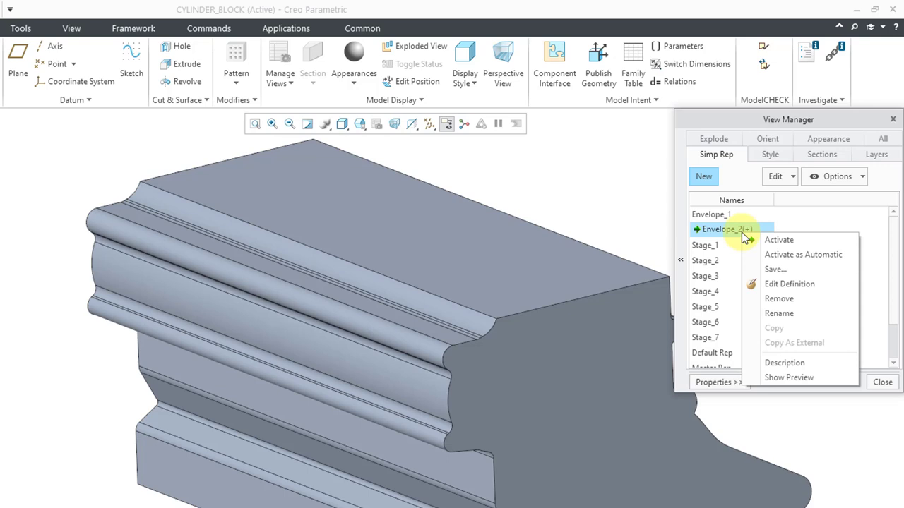
click(775, 270)
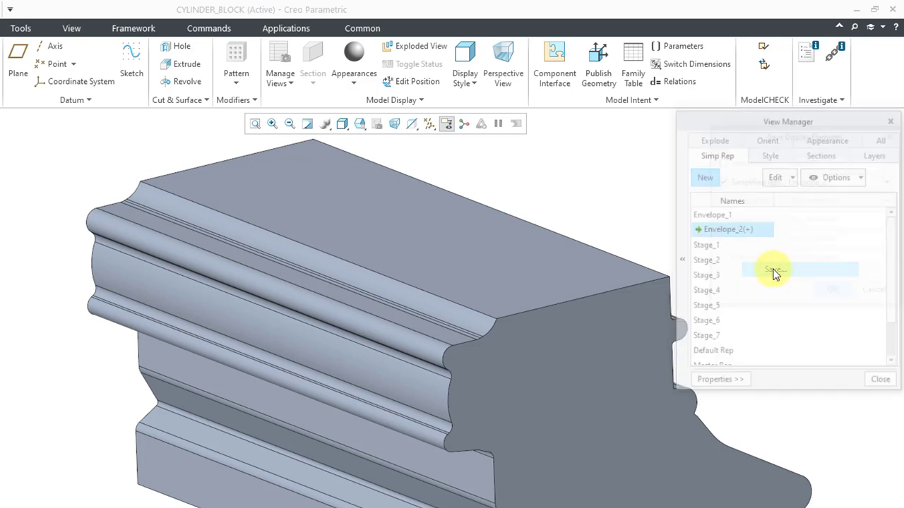
click(841, 293)
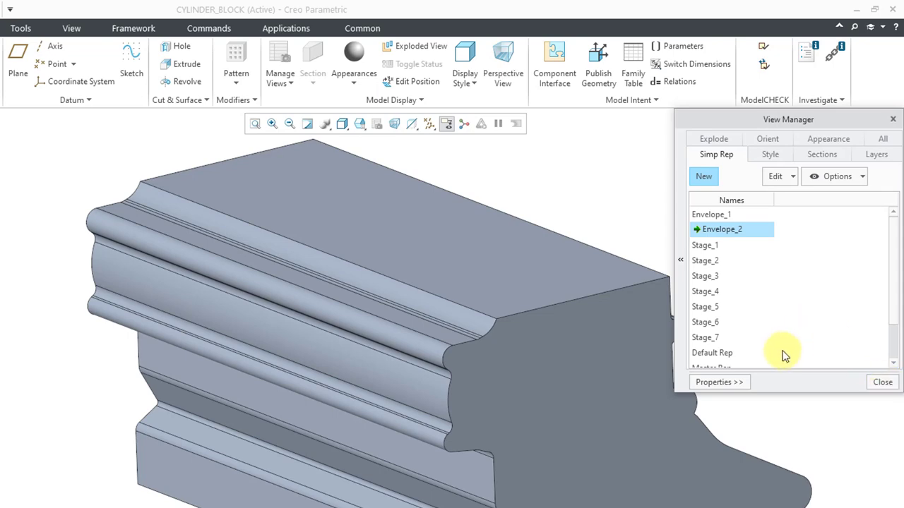
scroll(748, 296, down, 1)
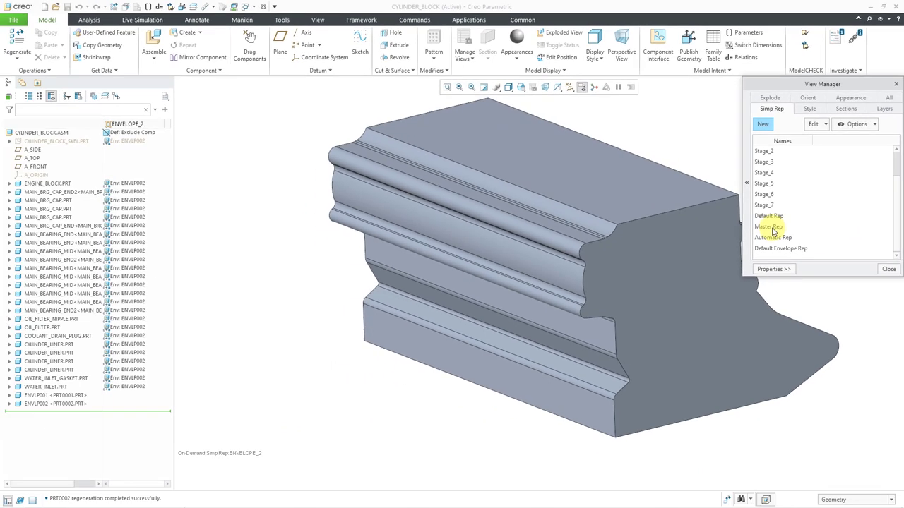
double_click(734, 292)
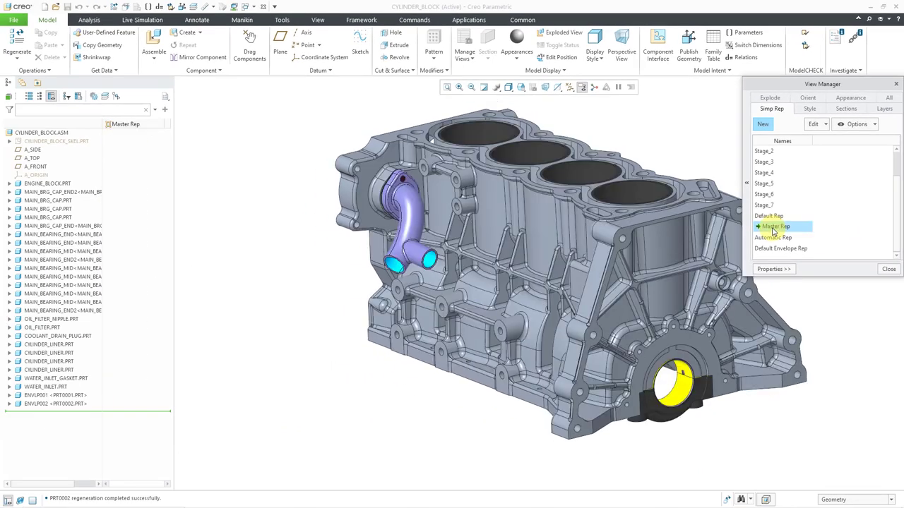
Close the View Manager, widen the tree's name column, and adjust the Envelope Components tree filter.
click(888, 271)
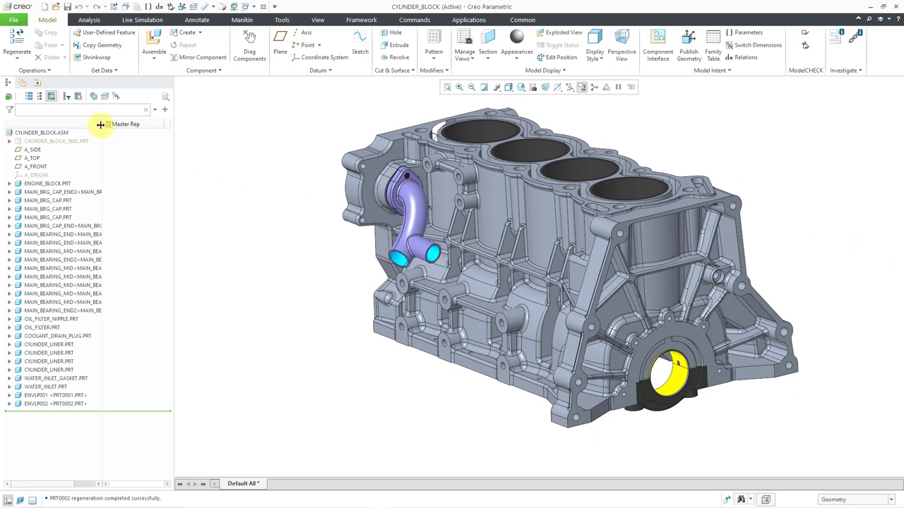
drag(100, 122, 118, 124)
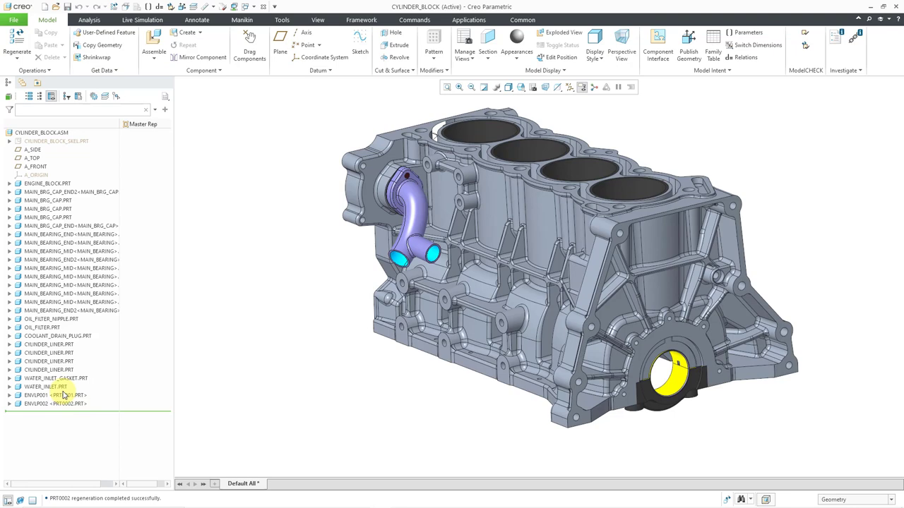
click(66, 96)
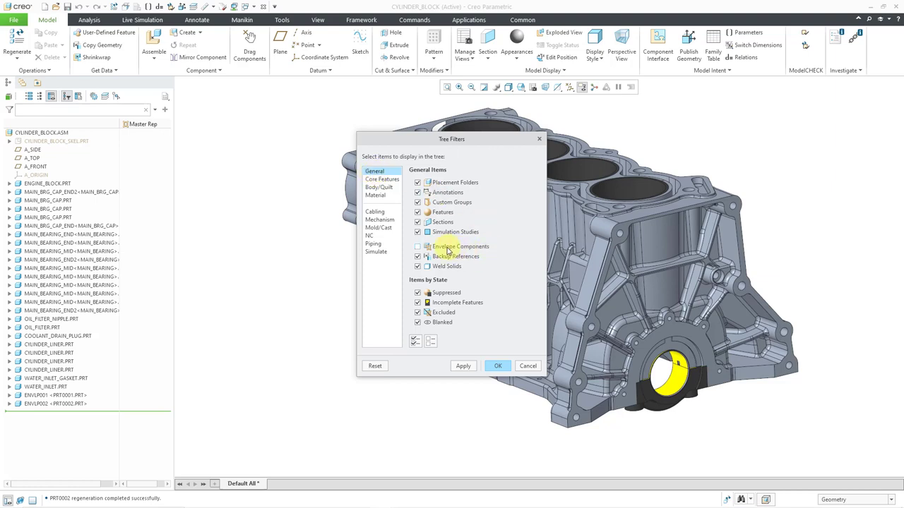
click(463, 366)
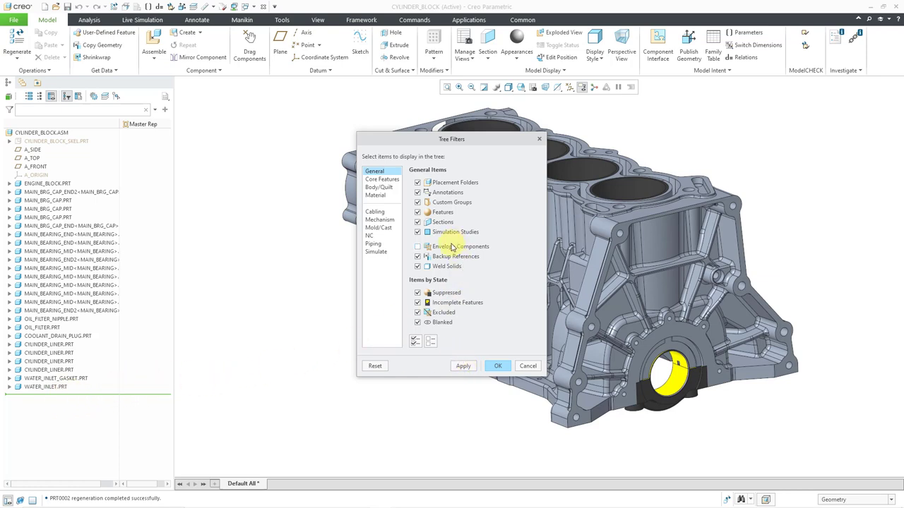
click(495, 366)
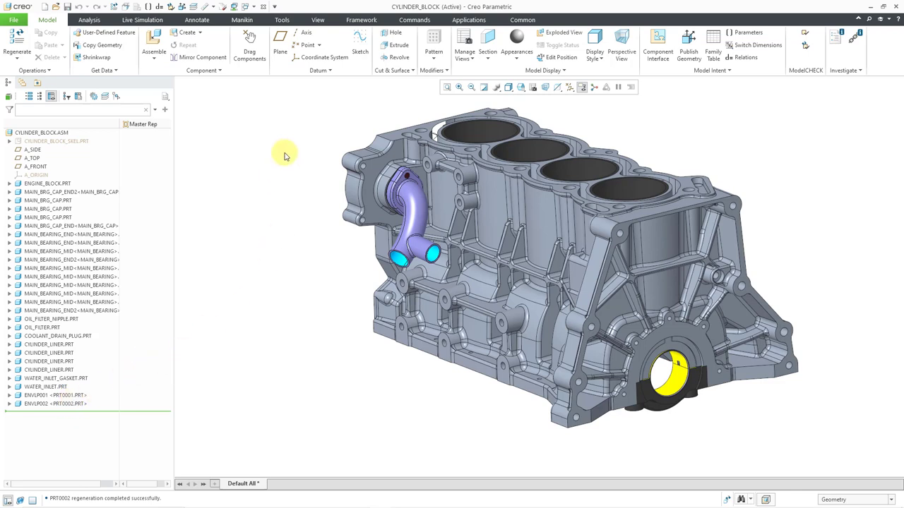
click(283, 20)
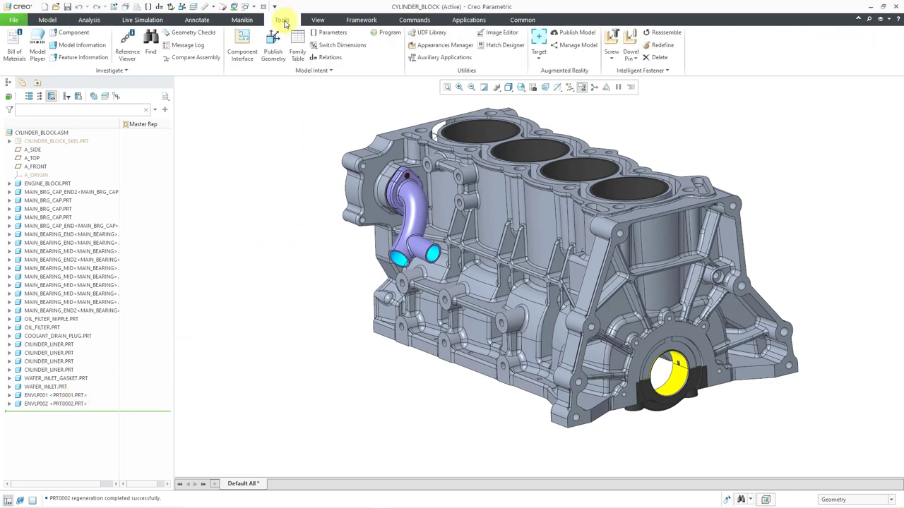
click(15, 55)
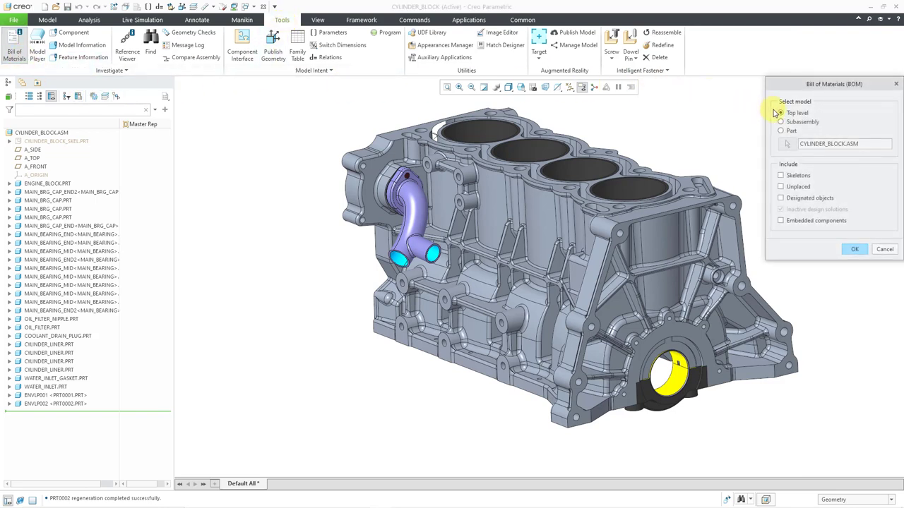
click(854, 250)
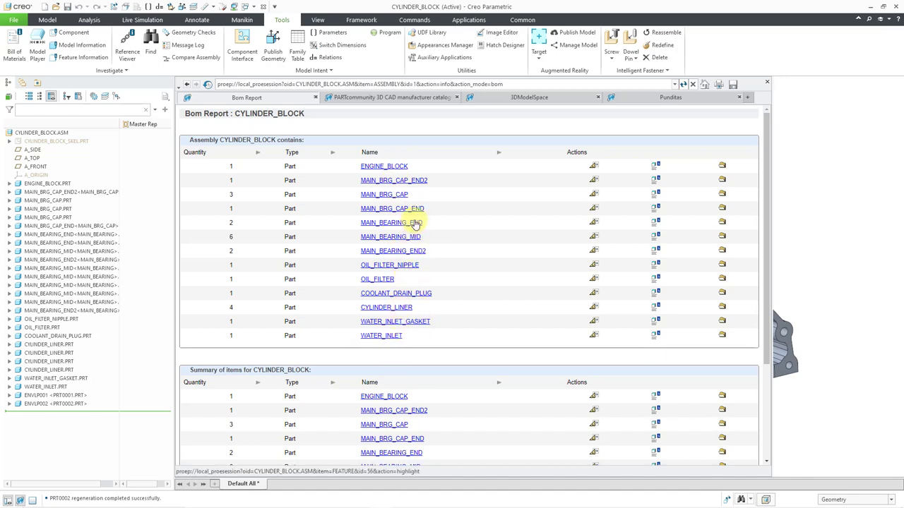
scroll(413, 226, down, 3)
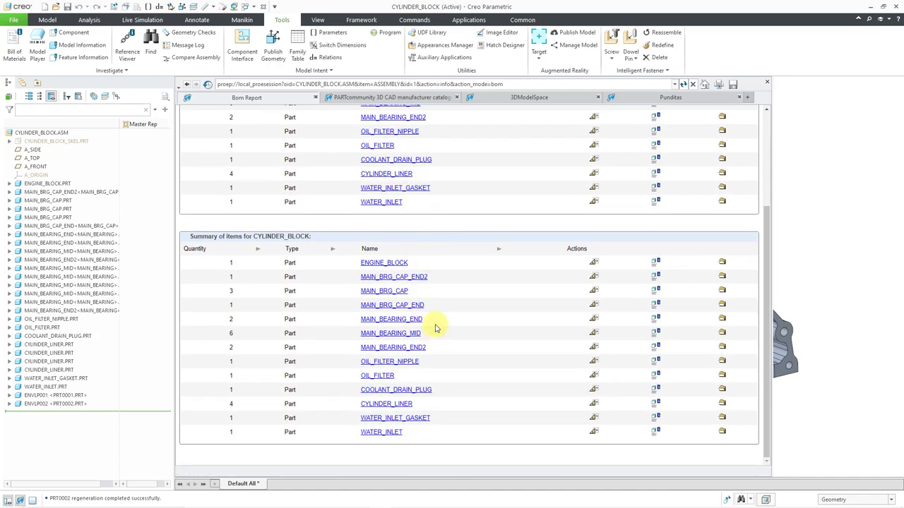
scroll(413, 329, up, 3)
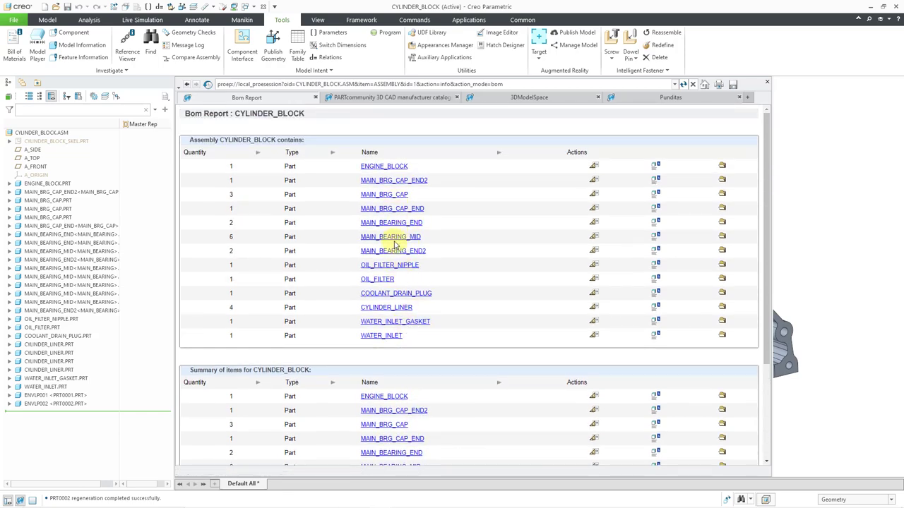
click(767, 82)
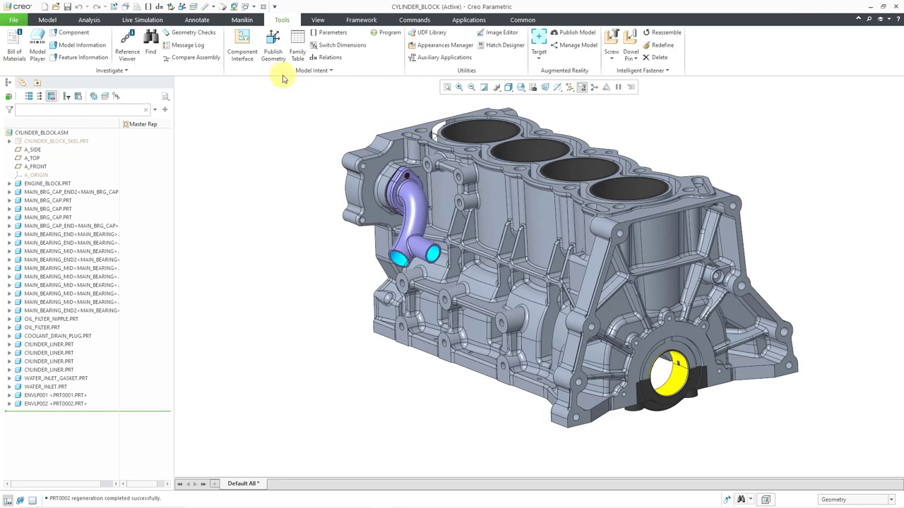
click(249, 8)
In the ENGINE_BODY window, switch CYLINDER_BLOCK.ASM to the user-defined ENVELOPE_2 representation.
click(278, 18)
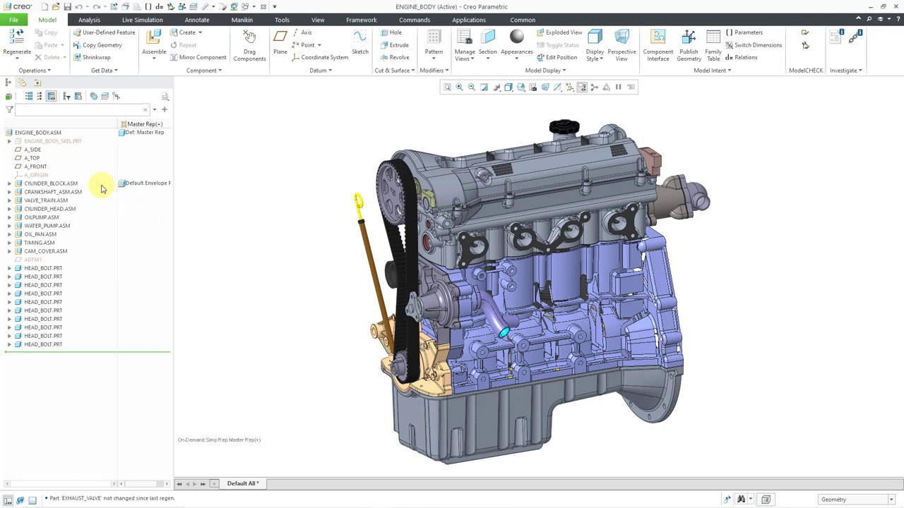
click(65, 186)
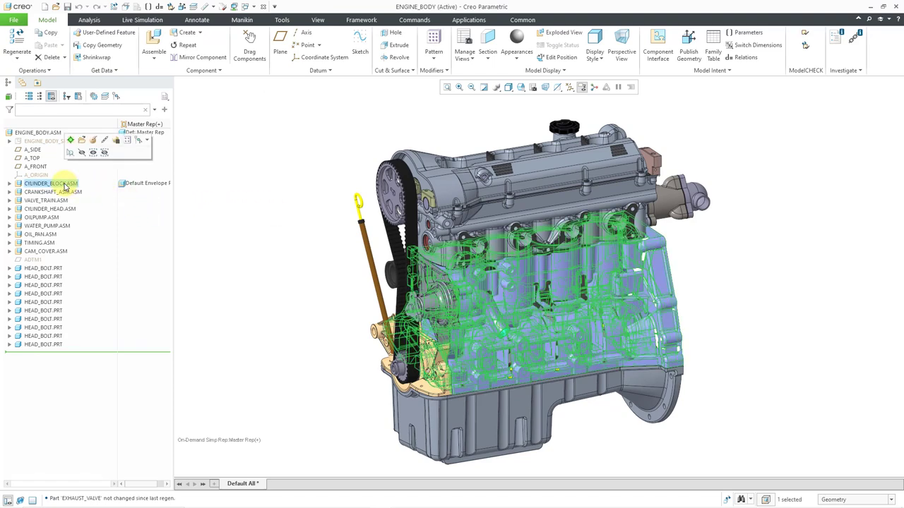
right_click(65, 185)
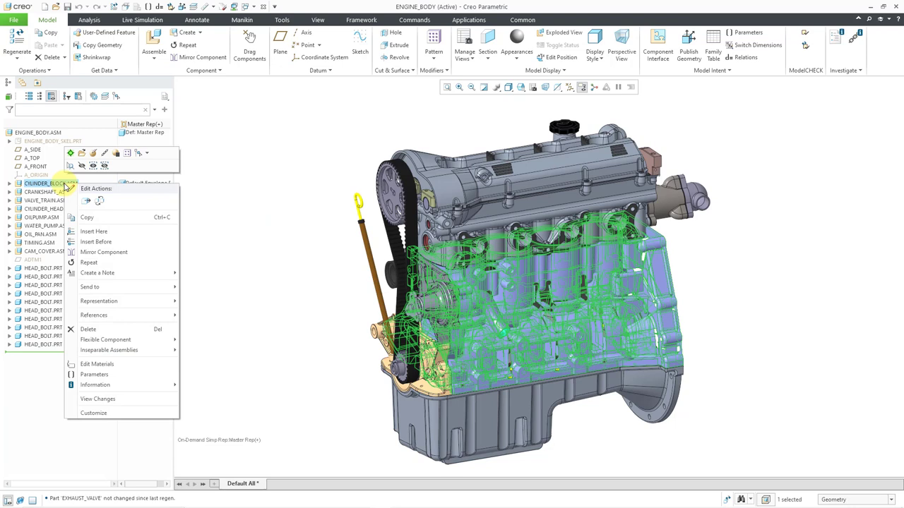
mouse_move(115, 301)
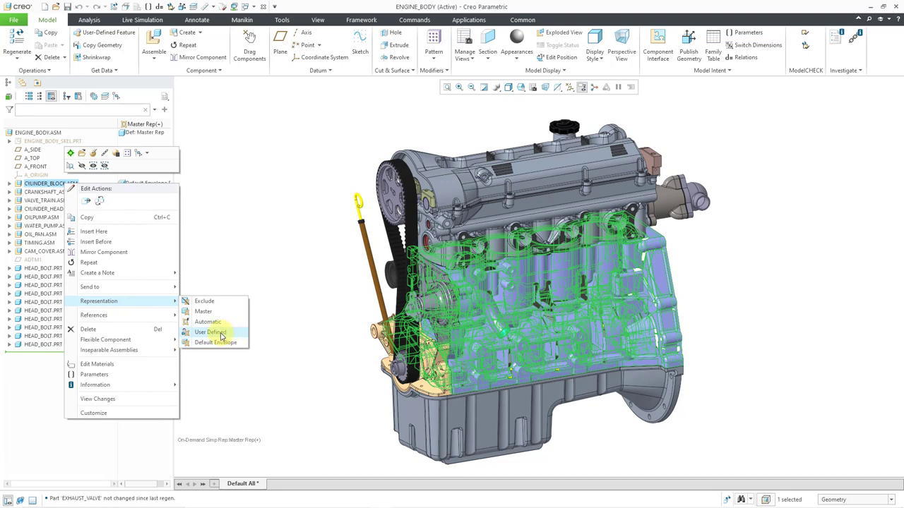
click(221, 334)
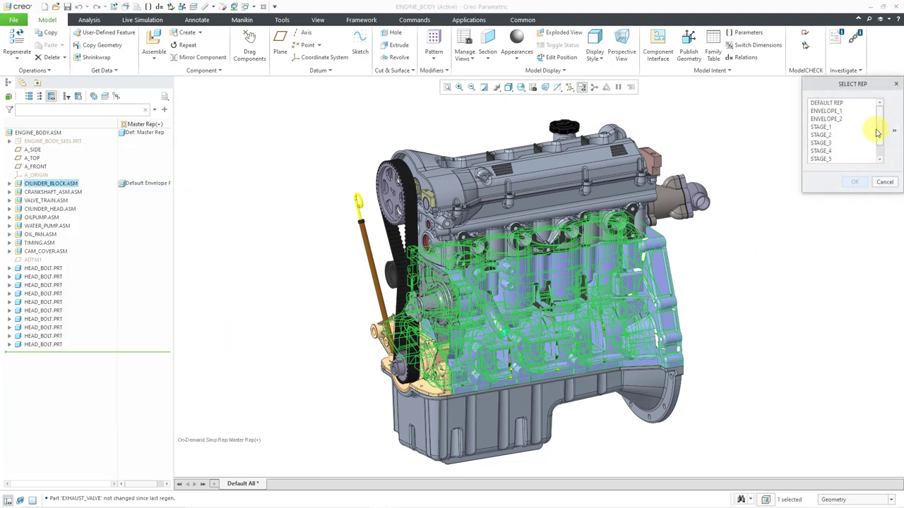
click(841, 120)
click(853, 183)
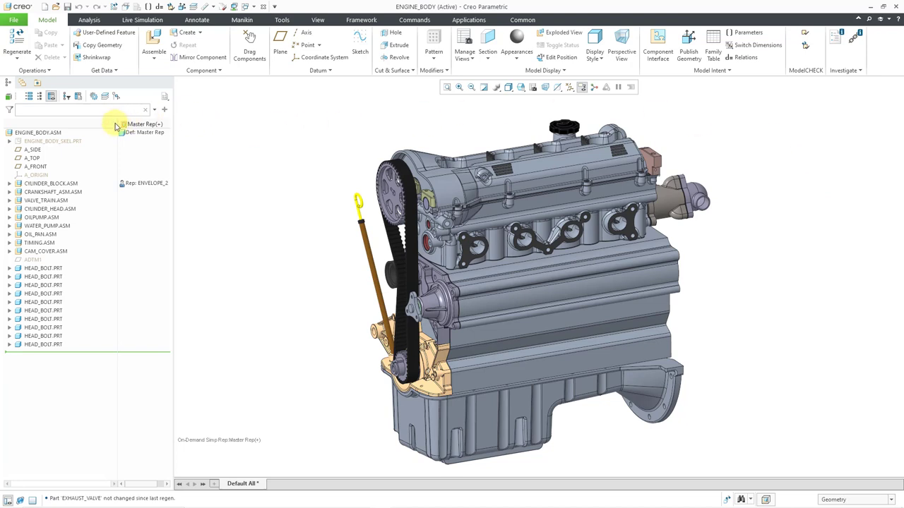
drag(118, 123, 104, 122)
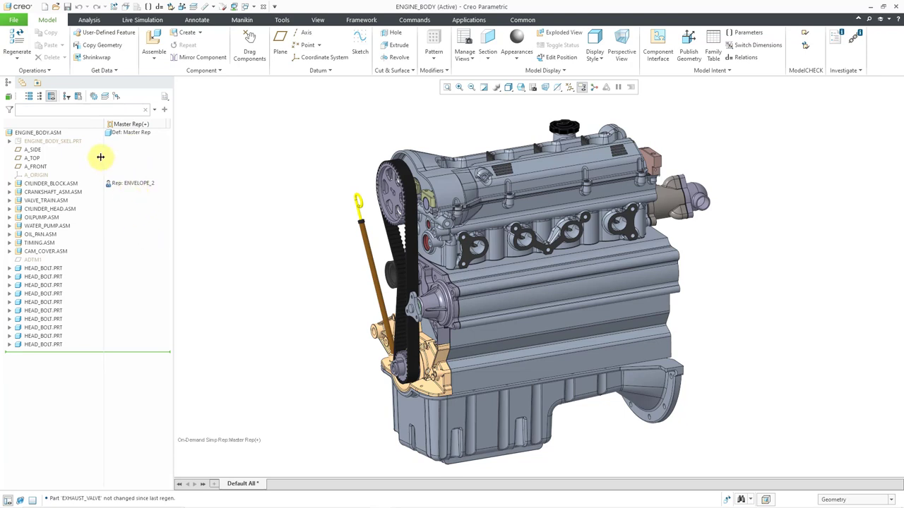
Drop Current Rep from the displayed tree columns so only component names remain.
click(77, 96)
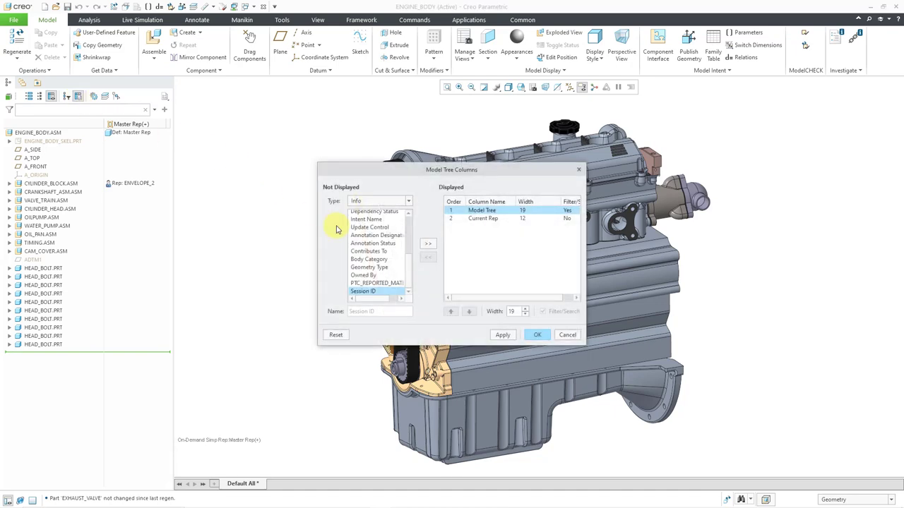
click(472, 218)
click(429, 259)
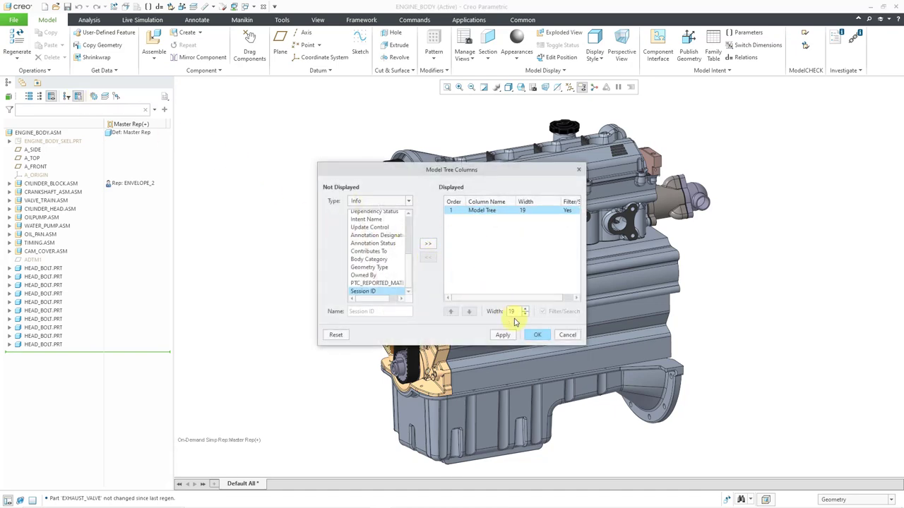
click(536, 334)
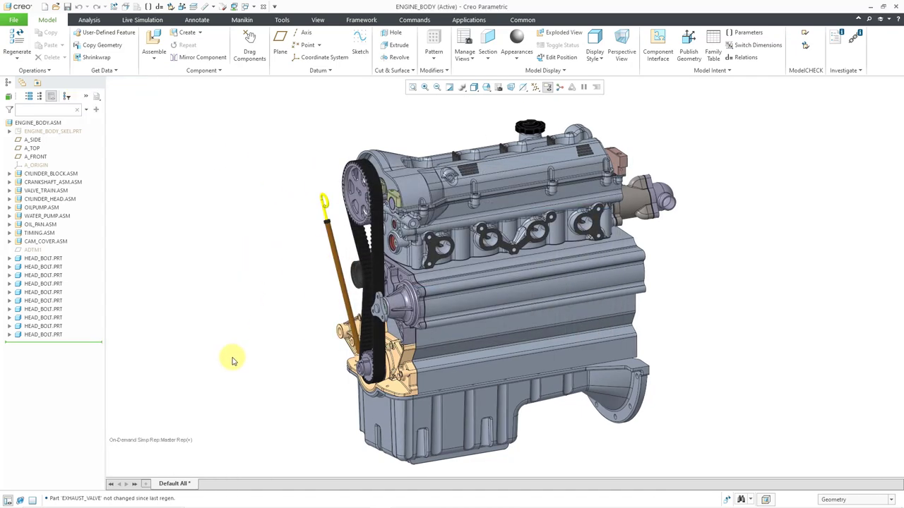